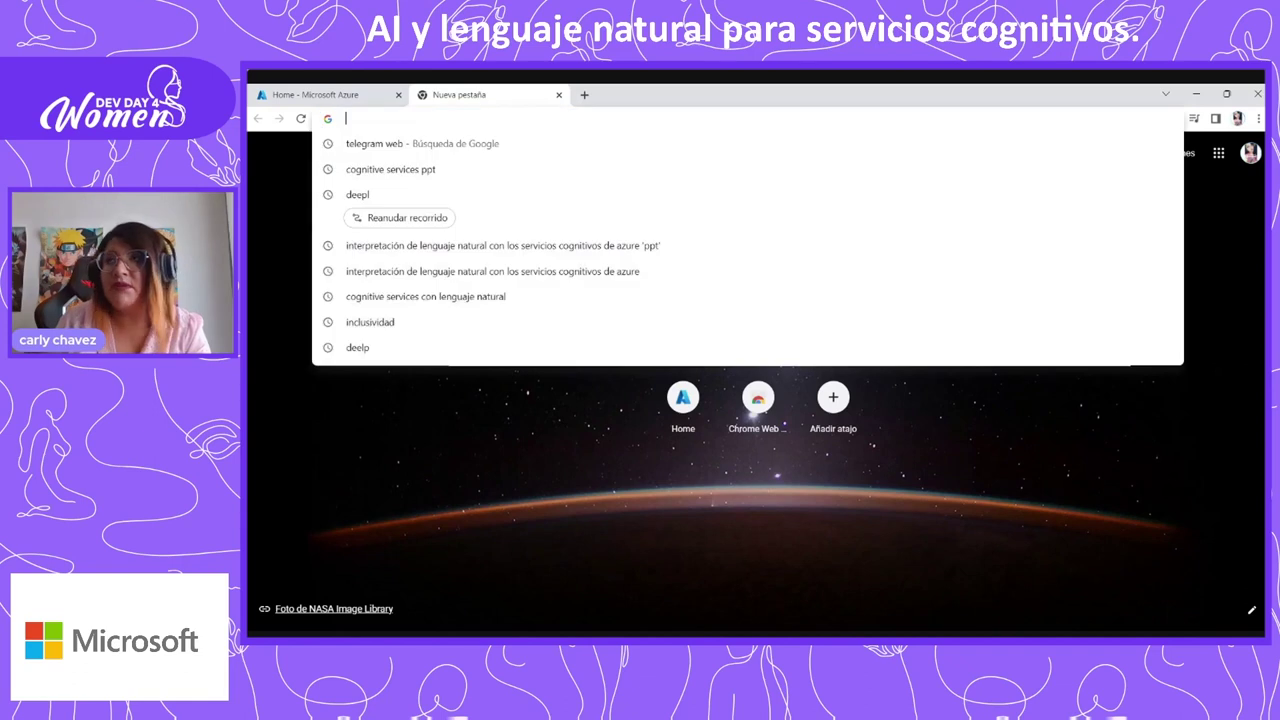
# Step: Open the Azure portal at portal.azure.com in the new browser tab
pyautogui.write('portal')
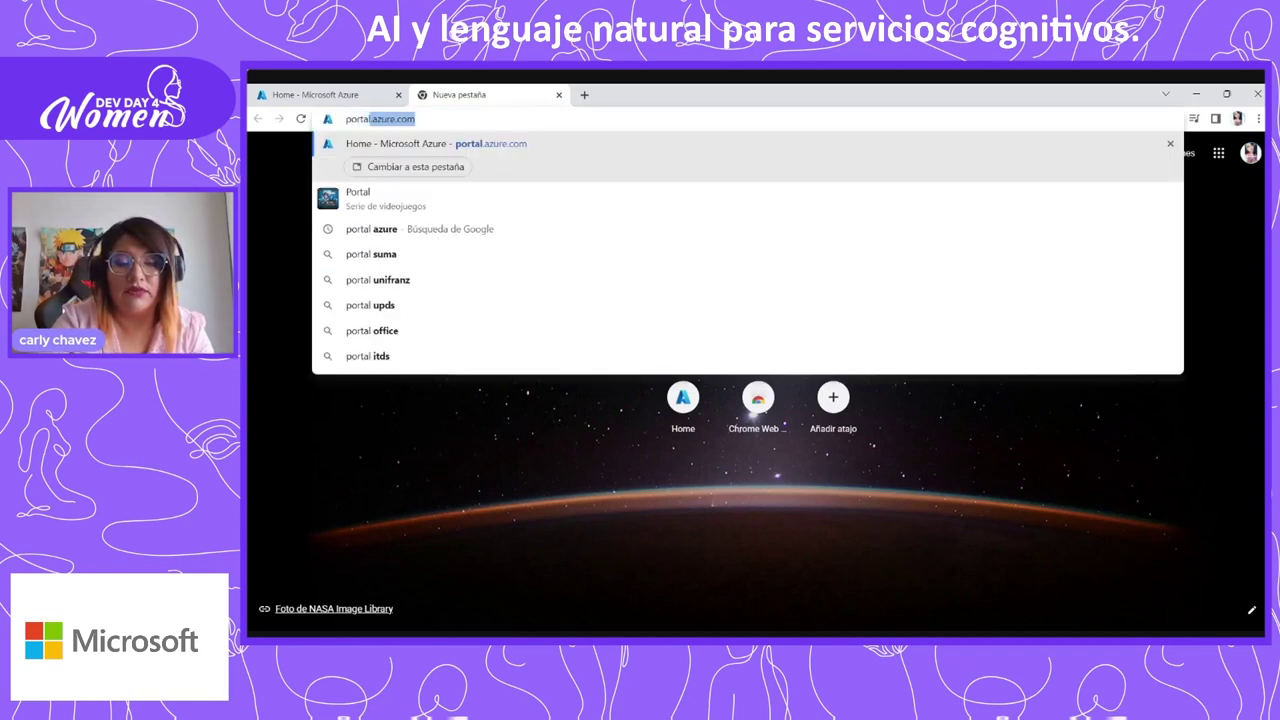
pyautogui.press('Right')
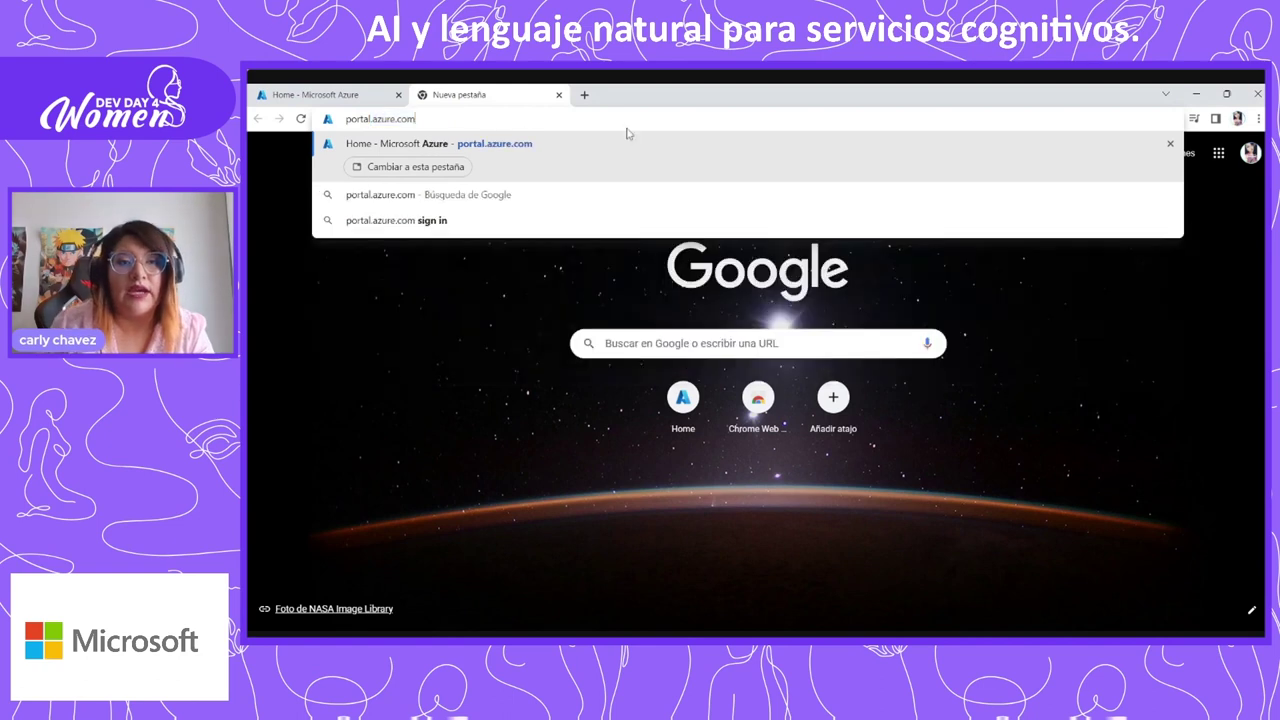
pyautogui.hotkey('ctrl', 'a')
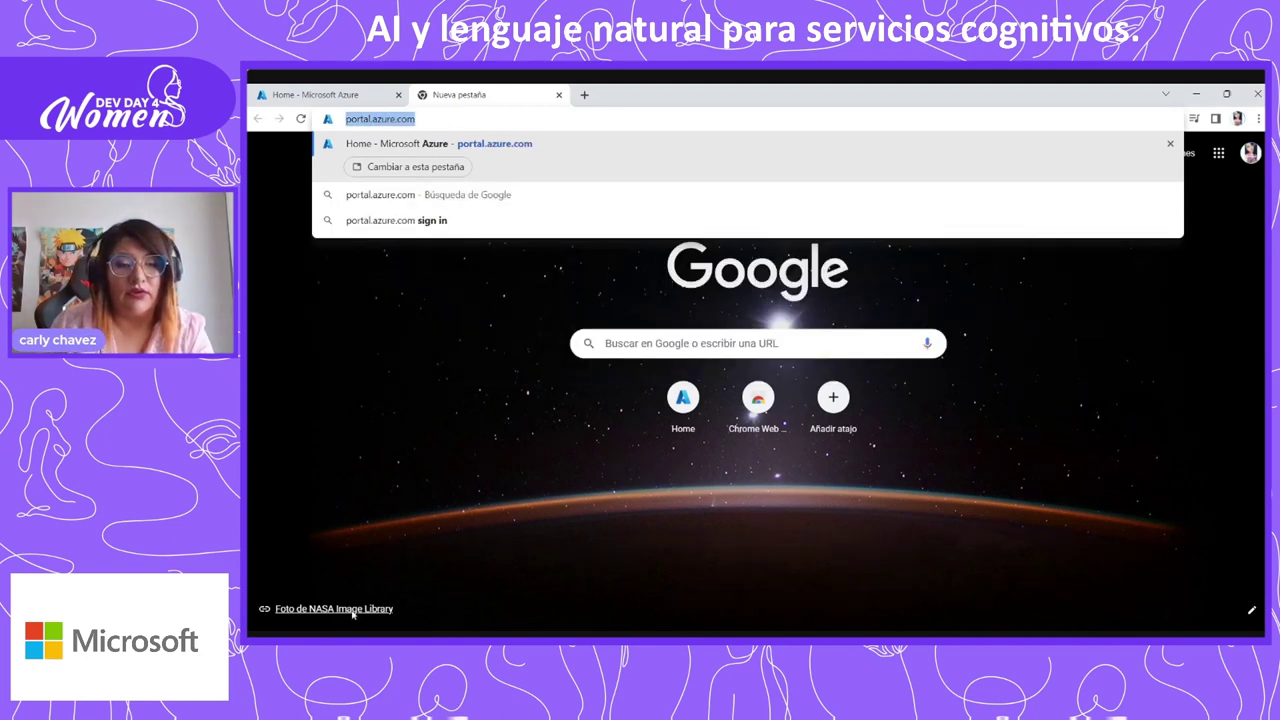
pyautogui.hotkey('alt', 'Tab')
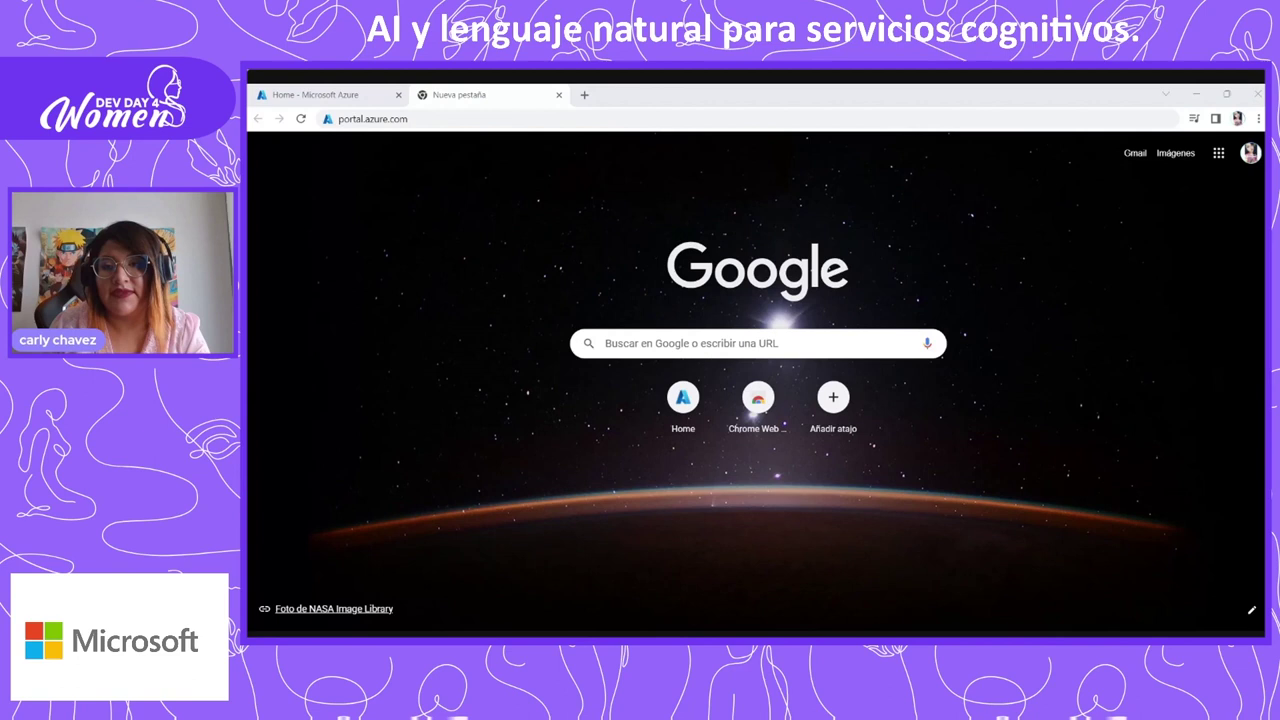
pyautogui.hotkey('alt', 'Tab')
pyautogui.press('Return')
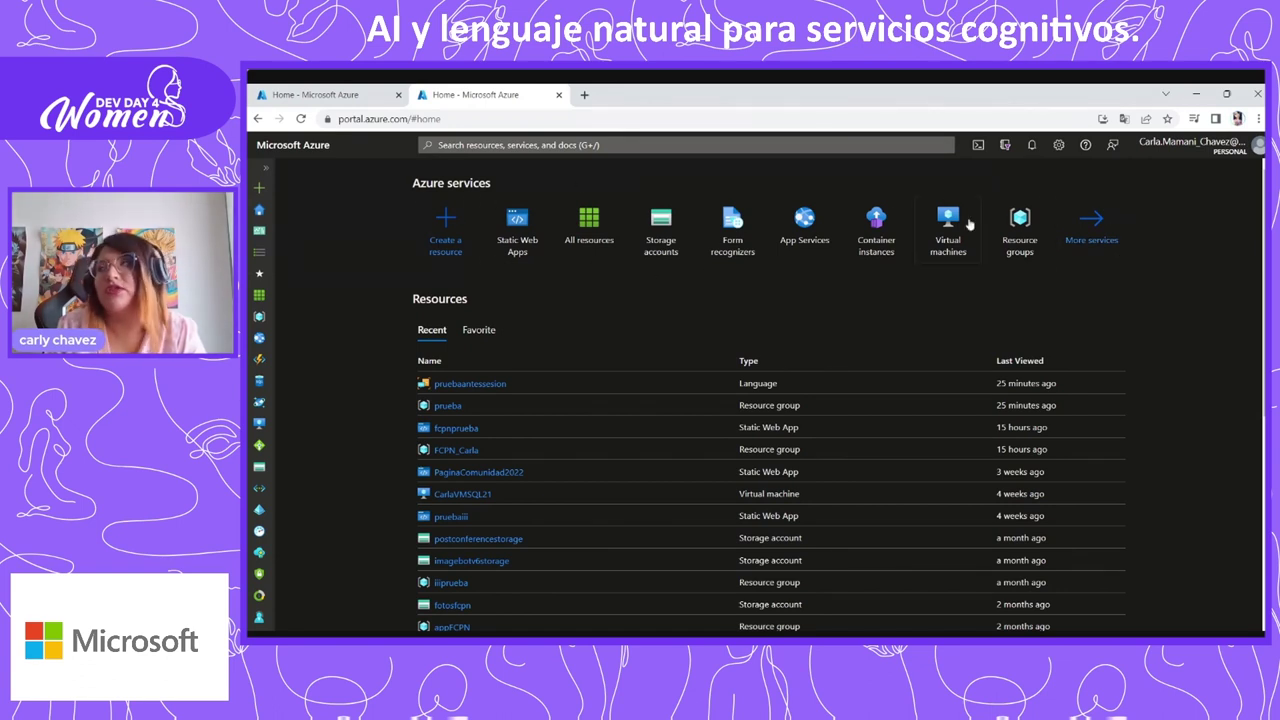
# Step: Start creating a new resource from the portal home page and show the AI + Machine Learning category
pyautogui.moveTo(968, 251)
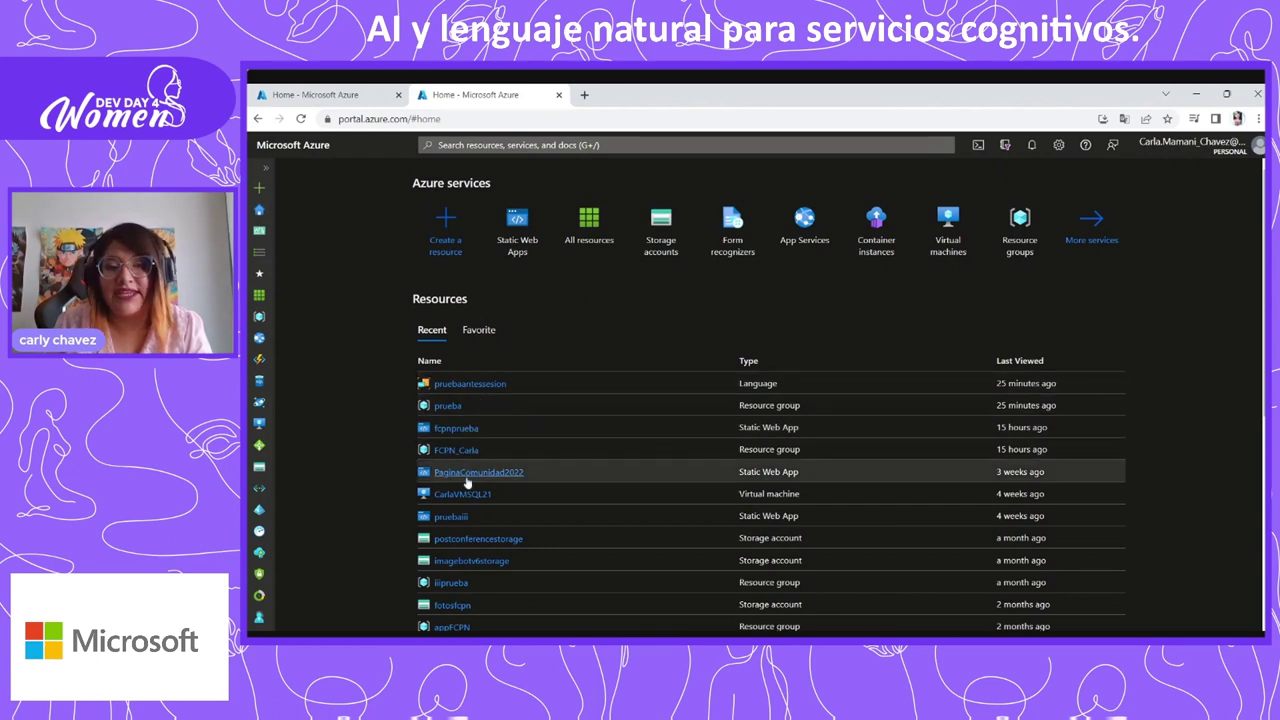
pyautogui.scroll(-3, 503, 434)
pyautogui.scroll(2, 502, 451)
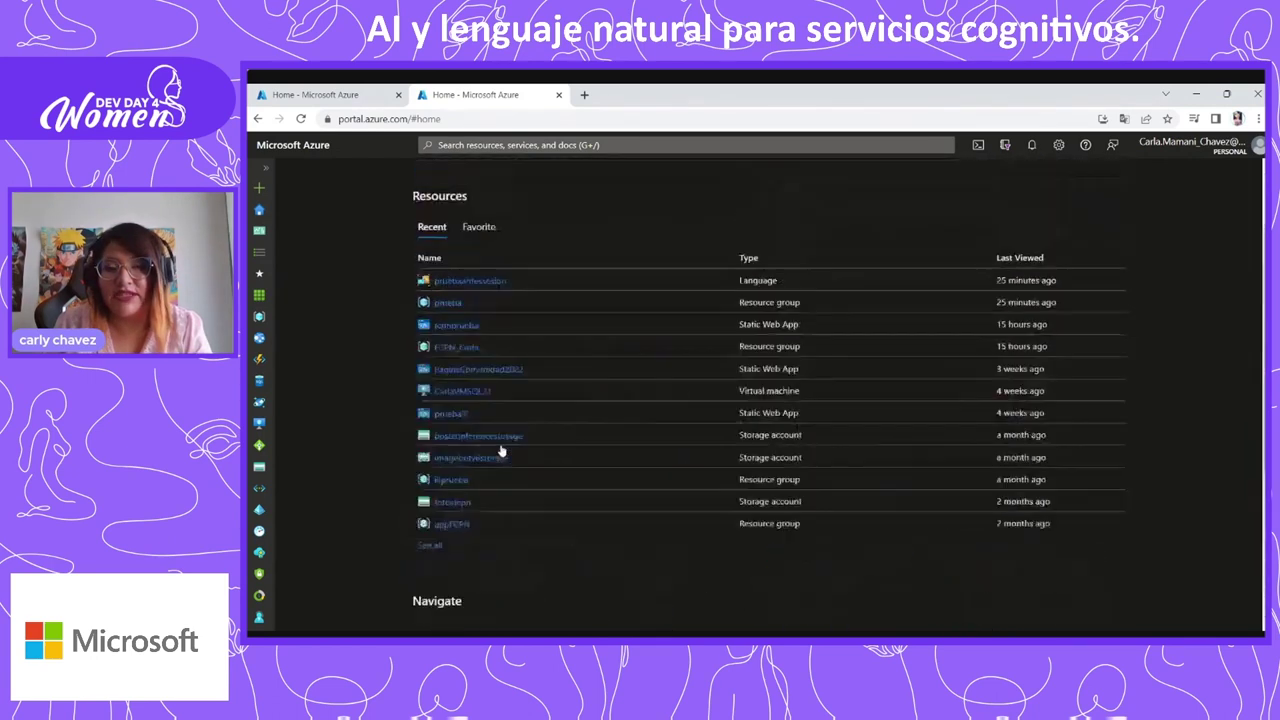
pyautogui.scroll(1, 502, 451)
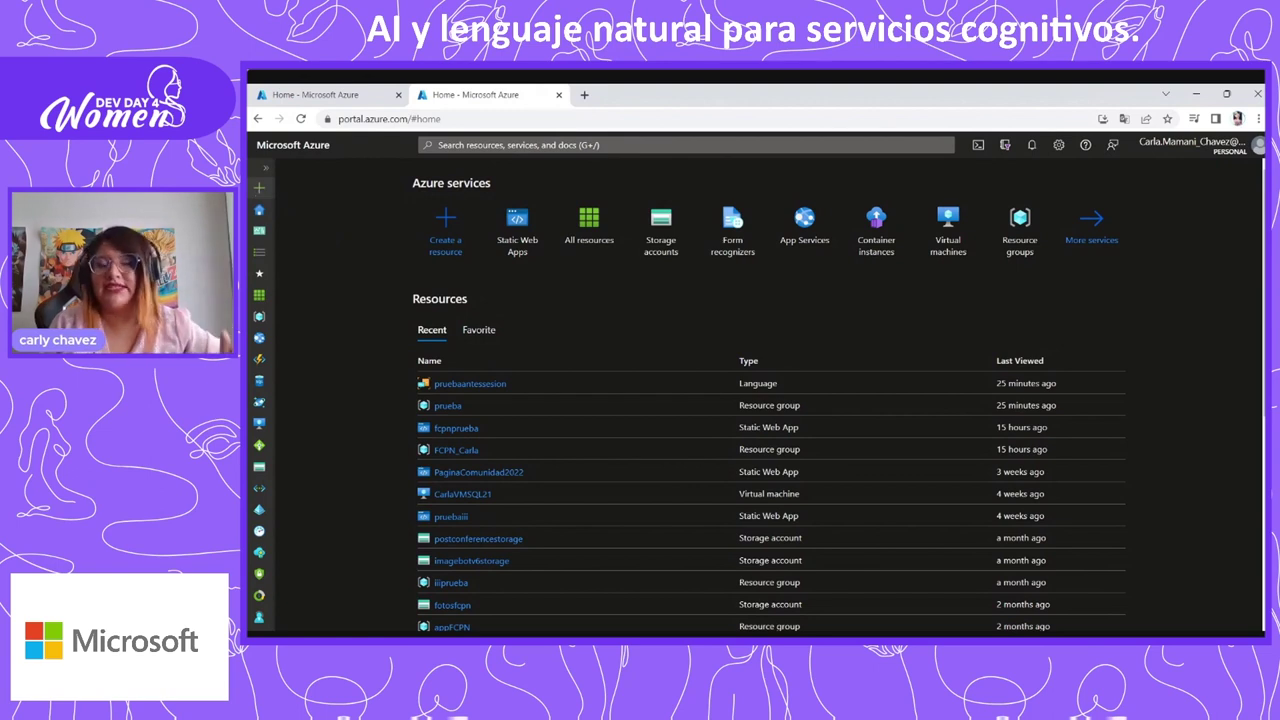
pyautogui.click(453, 222)
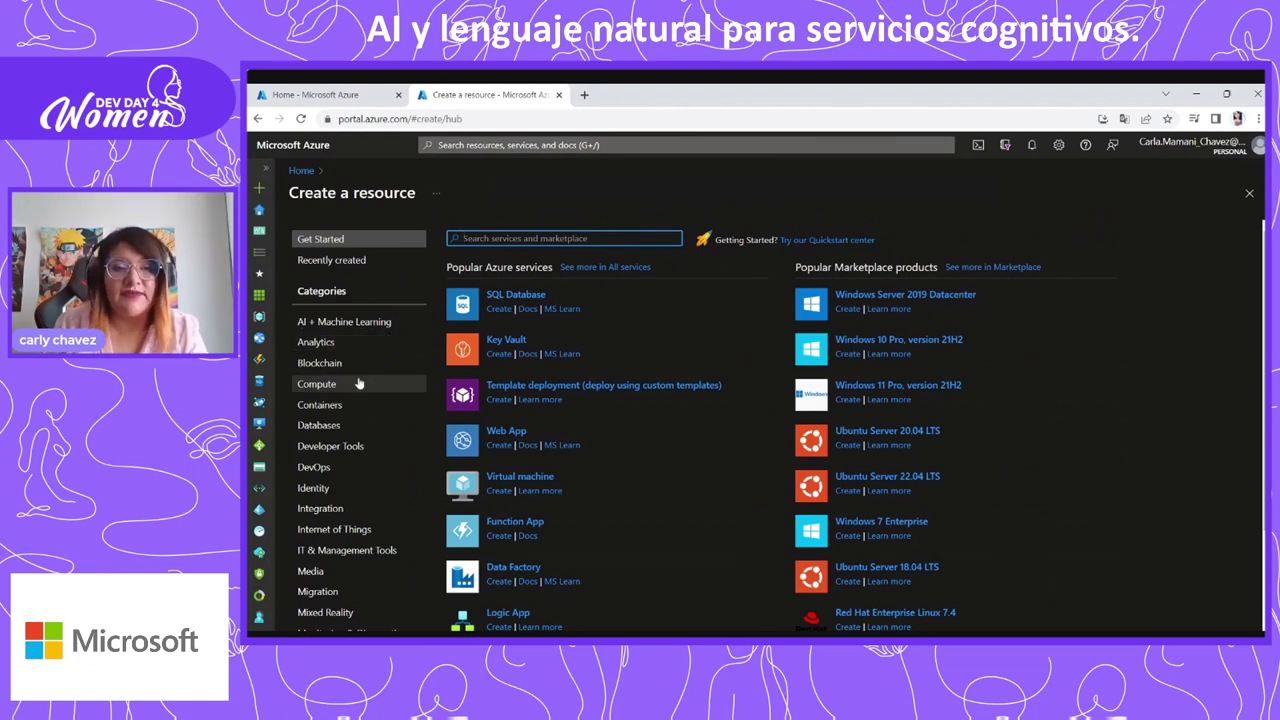
pyautogui.scroll(-2, 369, 335)
pyautogui.scroll(2, 350, 492)
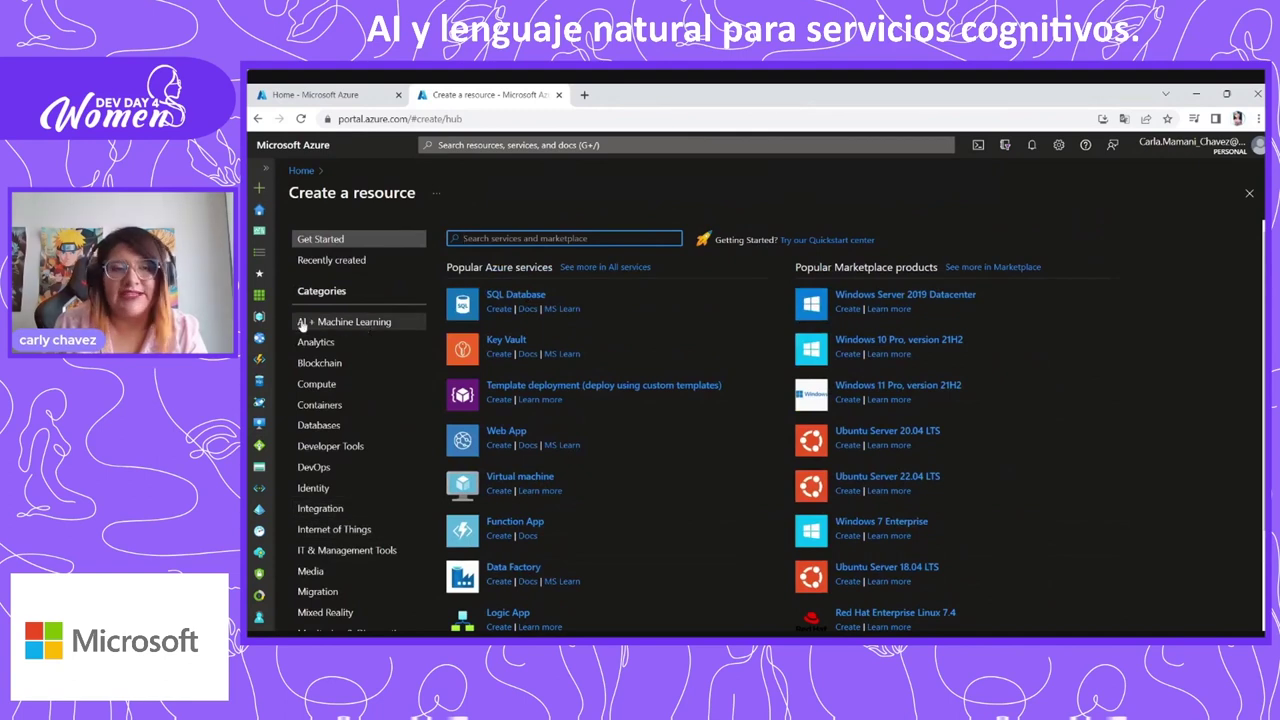
pyautogui.click(331, 325)
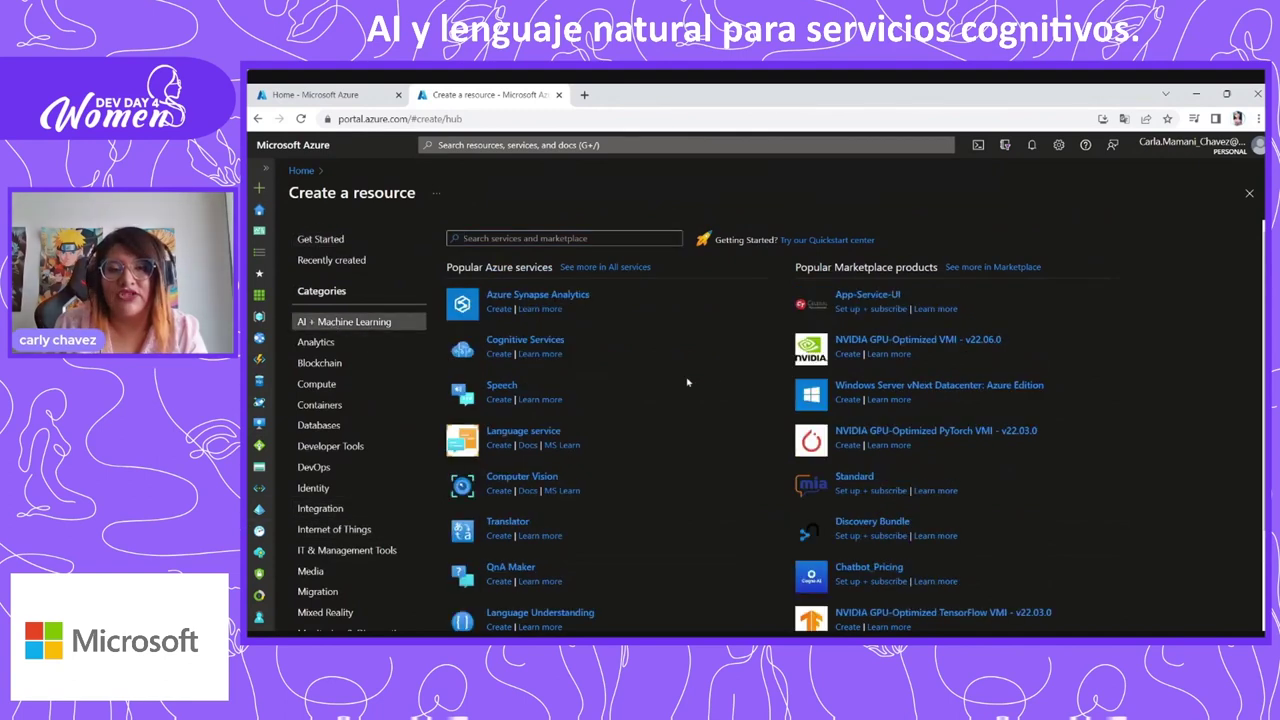
# Step: Start creating a Language service from the popular Azure services in the AI + Machine Learning category
pyautogui.scroll(-1, 679, 352)
pyautogui.scroll(1, 677, 345)
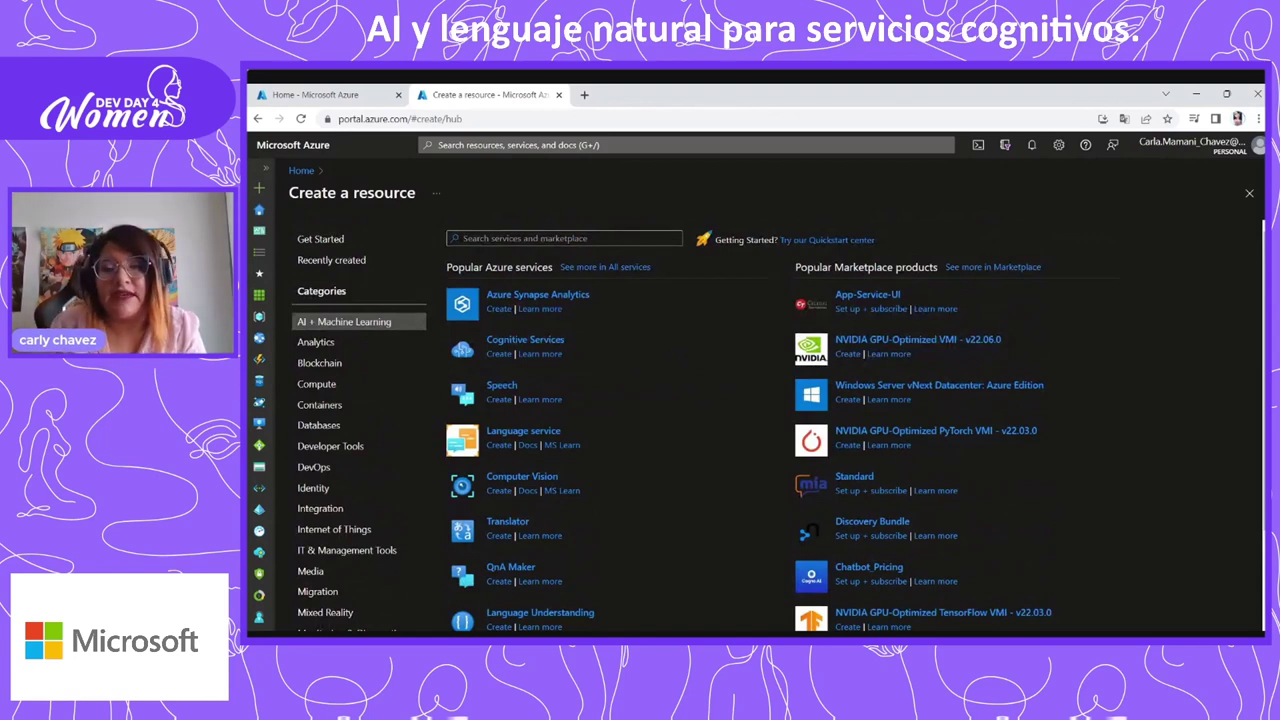
pyautogui.scroll(-1, 676, 344)
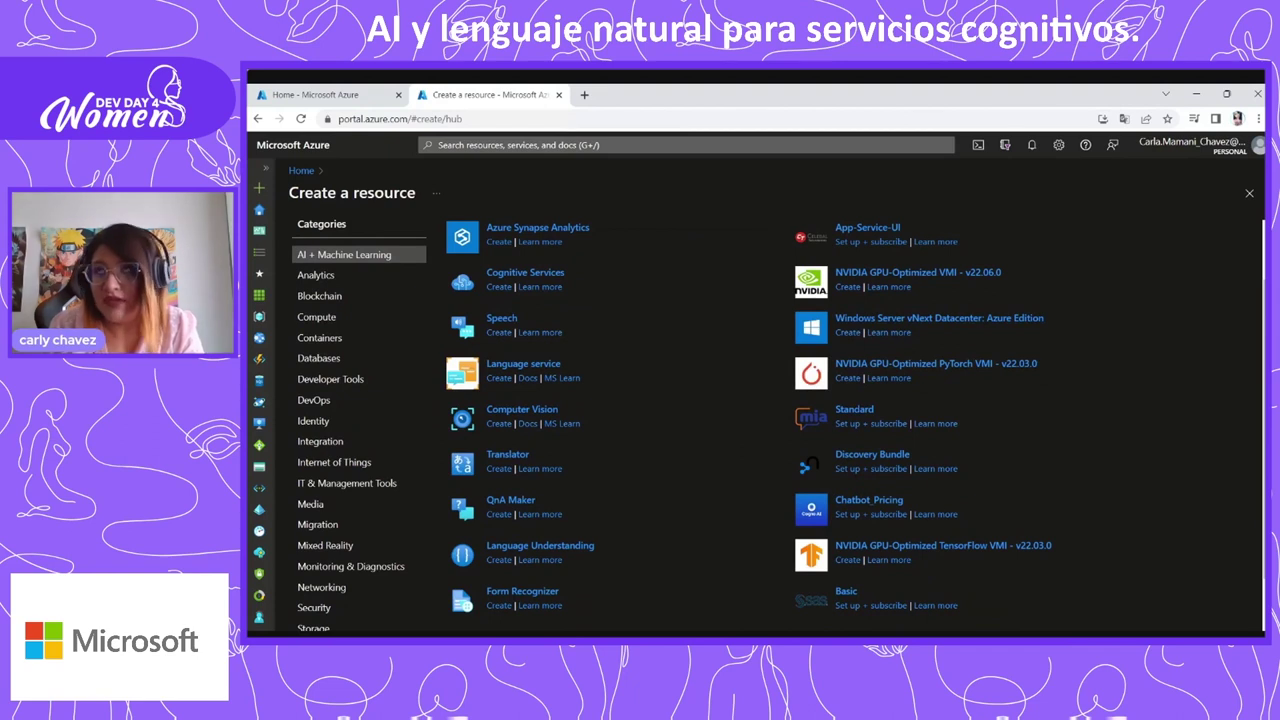
pyautogui.scroll(-1, 676, 344)
pyautogui.scroll(2, 676, 344)
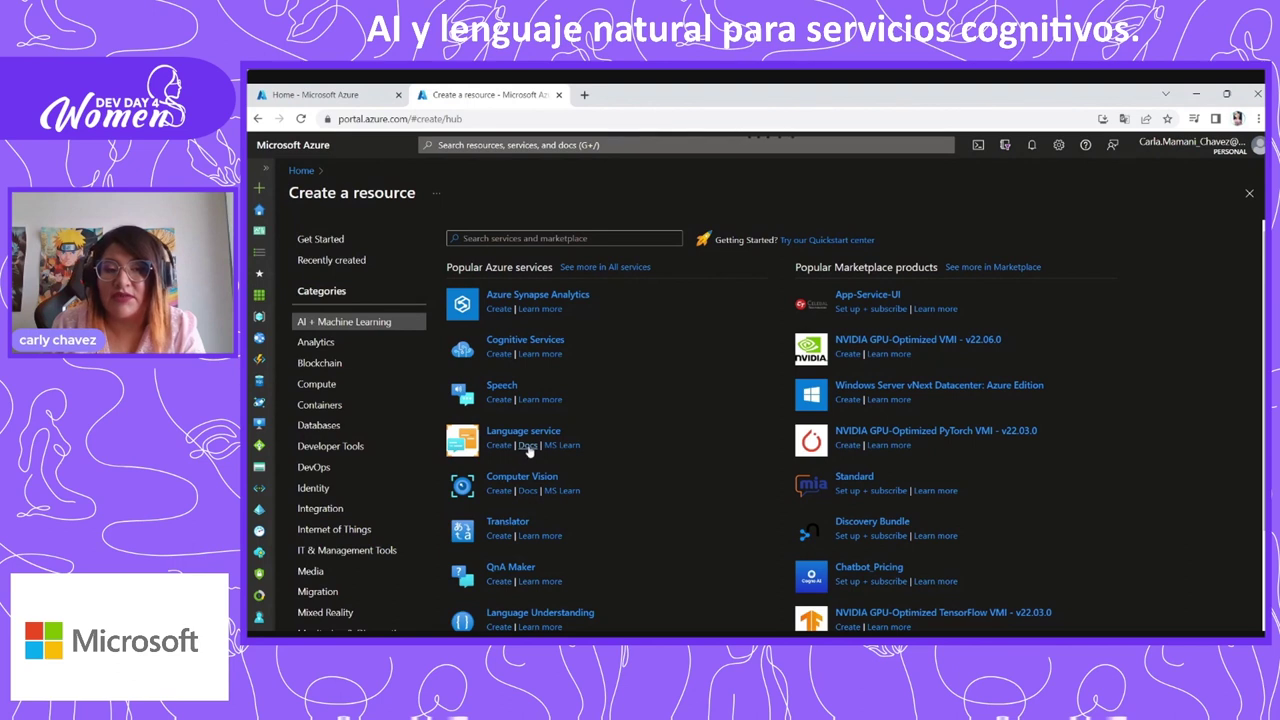
pyautogui.click(525, 452)
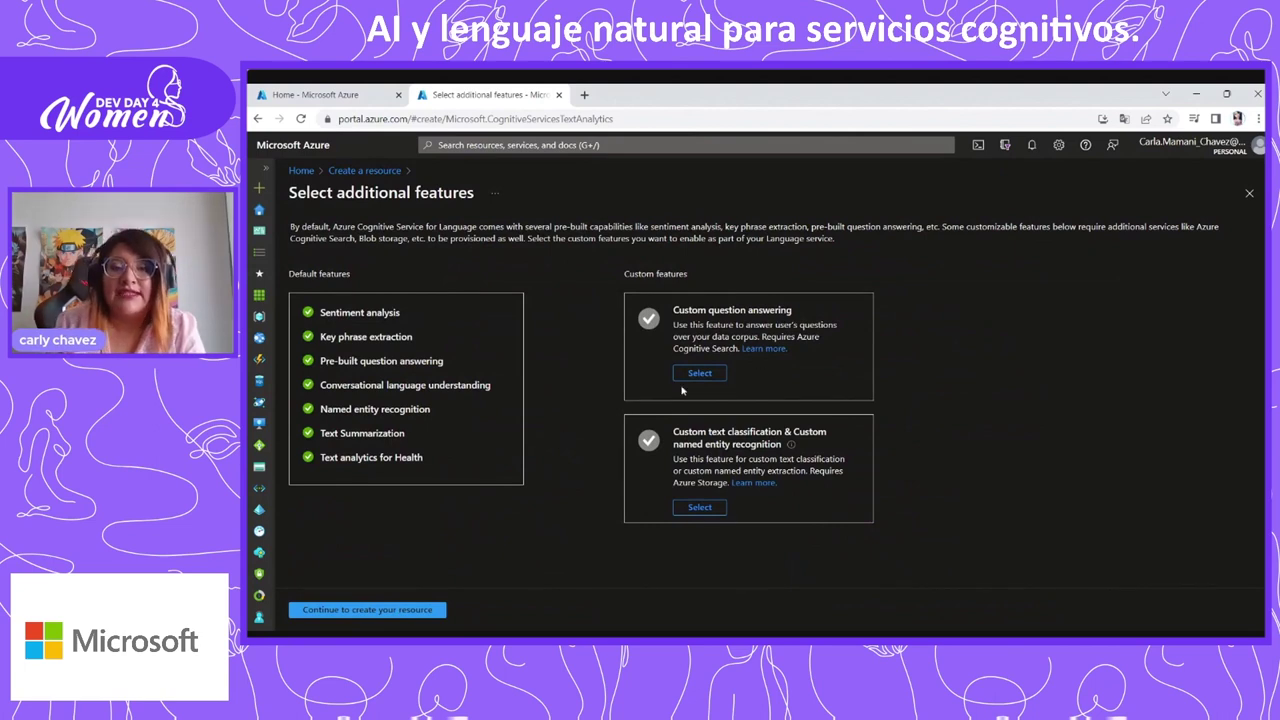
# Step: Add the Custom question answering feature to the Language service and continue to the resource creation form
pyautogui.moveTo(704, 313)
pyautogui.mouseDown()
pyautogui.moveTo(755, 315)
pyautogui.moveTo(729, 318)
pyautogui.mouseUp()
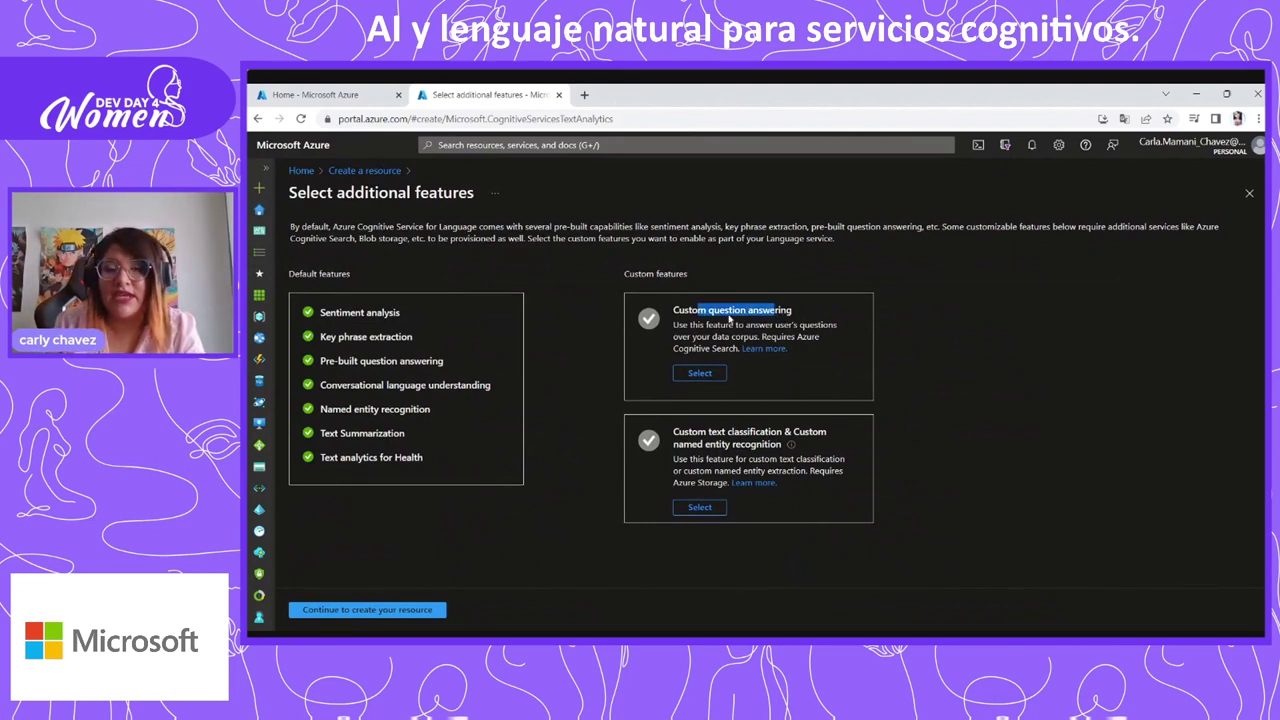
pyautogui.click(716, 320)
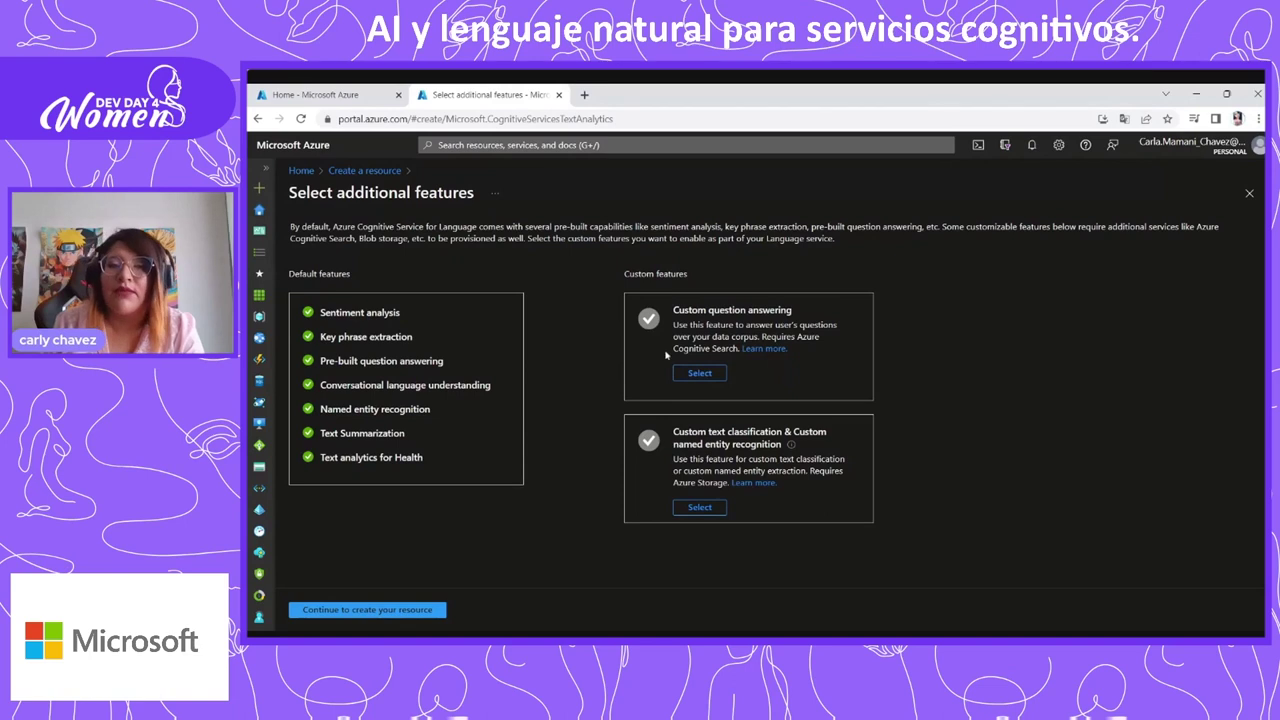
pyautogui.click(702, 373)
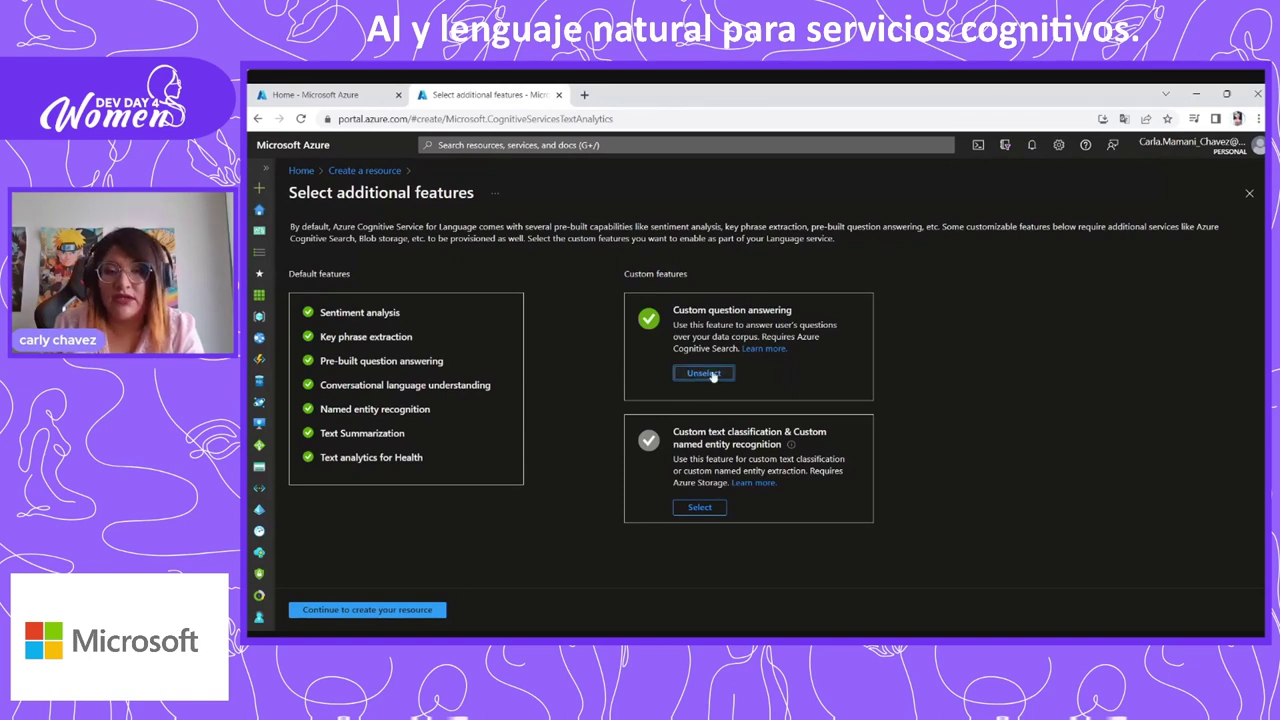
pyautogui.click(396, 617)
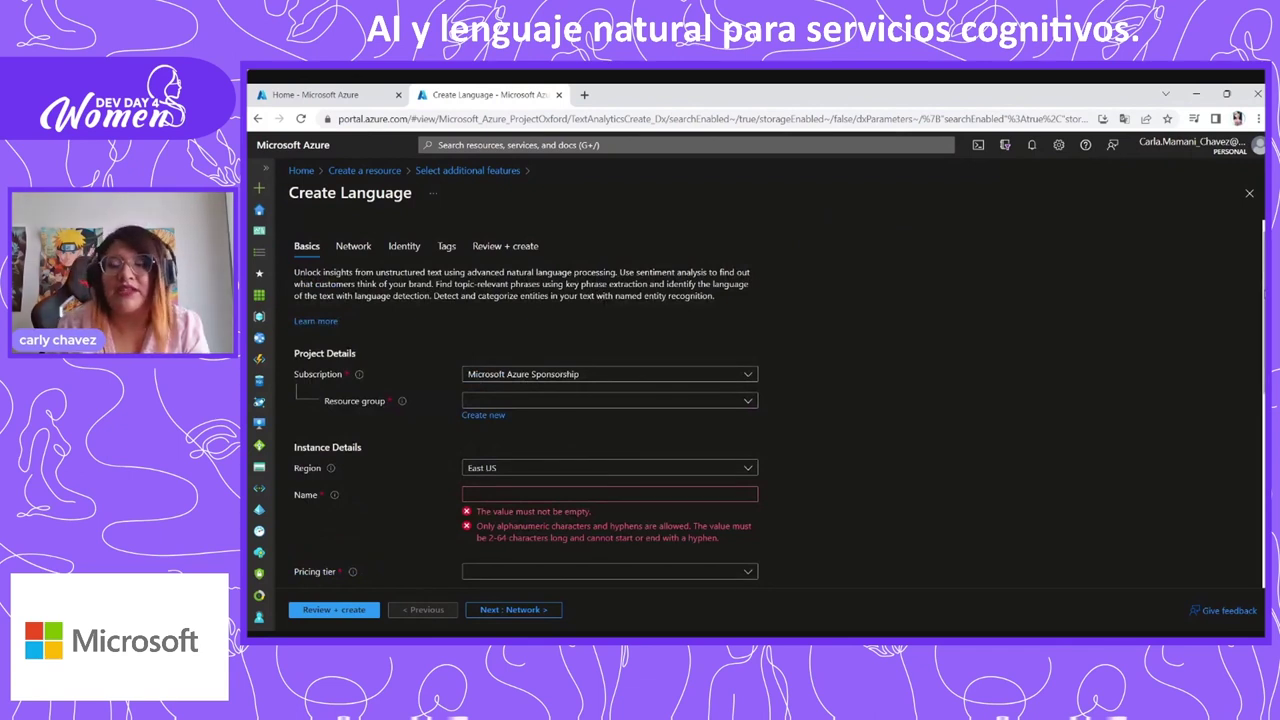
# Step: Look through the basic settings of the Create Language form and the list of existing resource groups
pyautogui.scroll(-2, 1256, 364)
pyautogui.scroll(-3, 1256, 364)
pyautogui.scroll(5, 1256, 364)
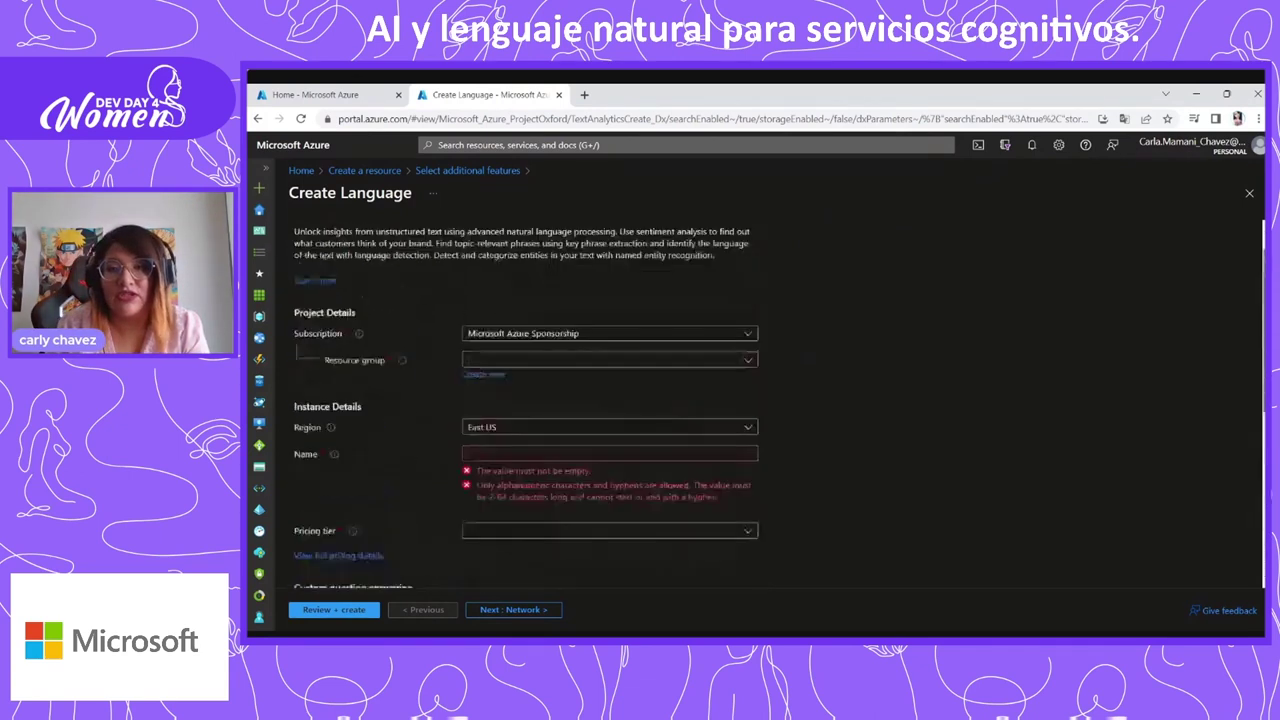
pyautogui.scroll(-3, 783, 308)
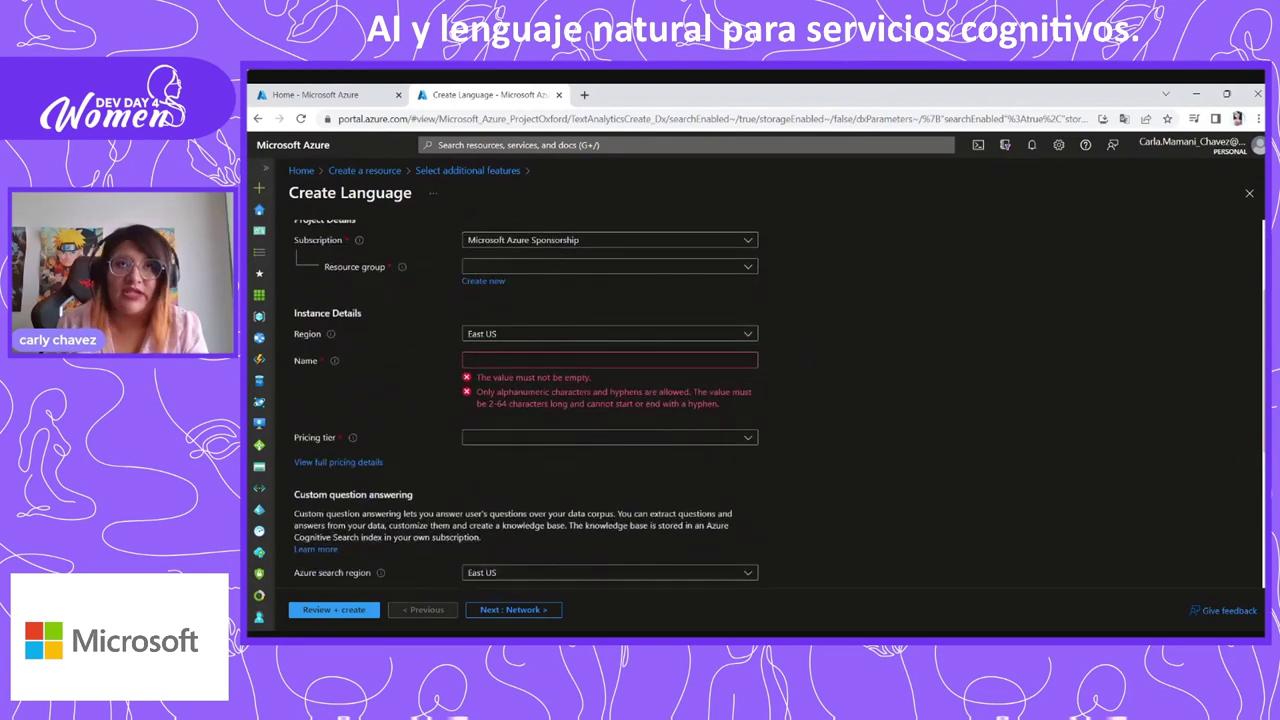
pyautogui.scroll(1, 762, 318)
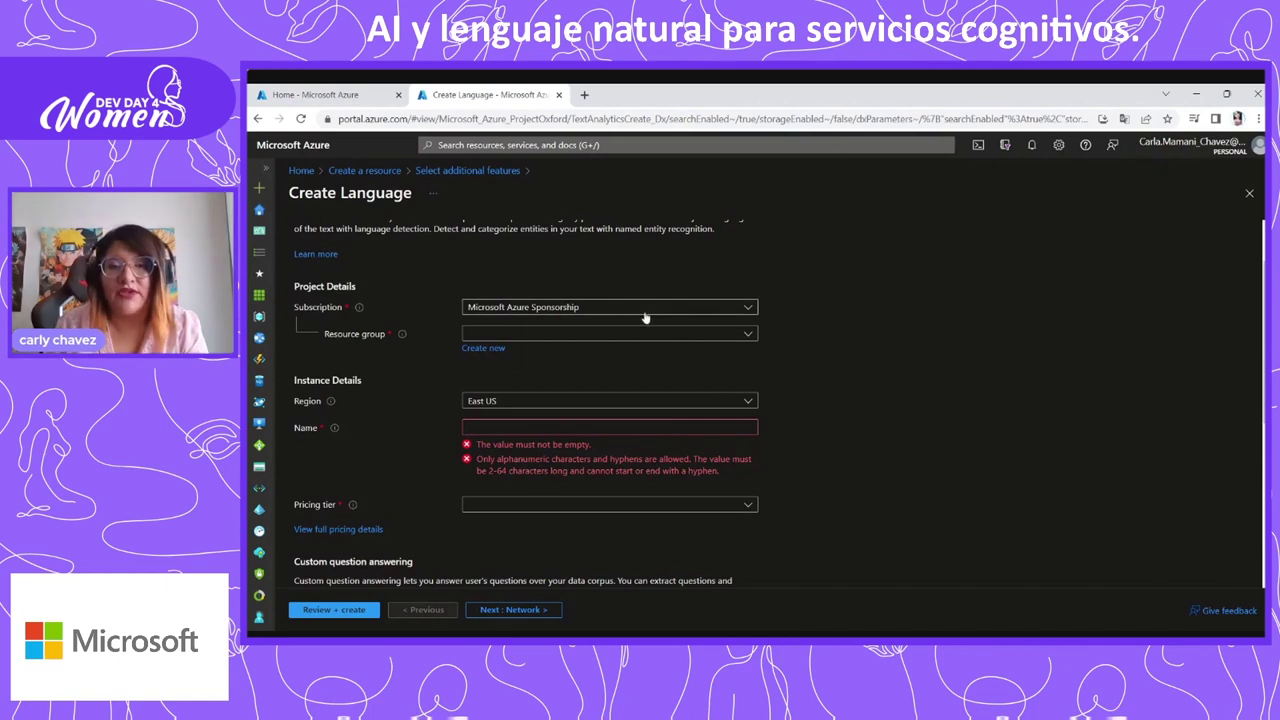
pyautogui.click(598, 335)
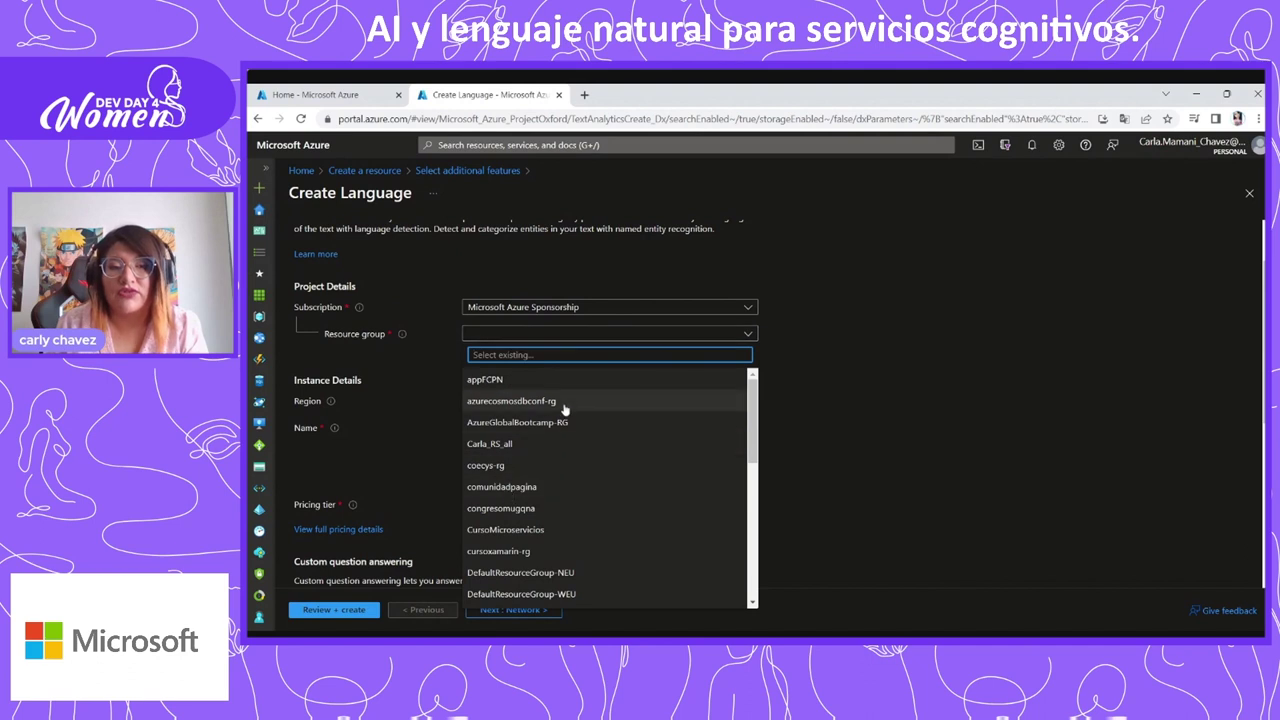
pyautogui.scroll(-3, 563, 480)
pyautogui.scroll(-2, 565, 495)
pyautogui.scroll(3, 589, 434)
pyautogui.click(818, 391)
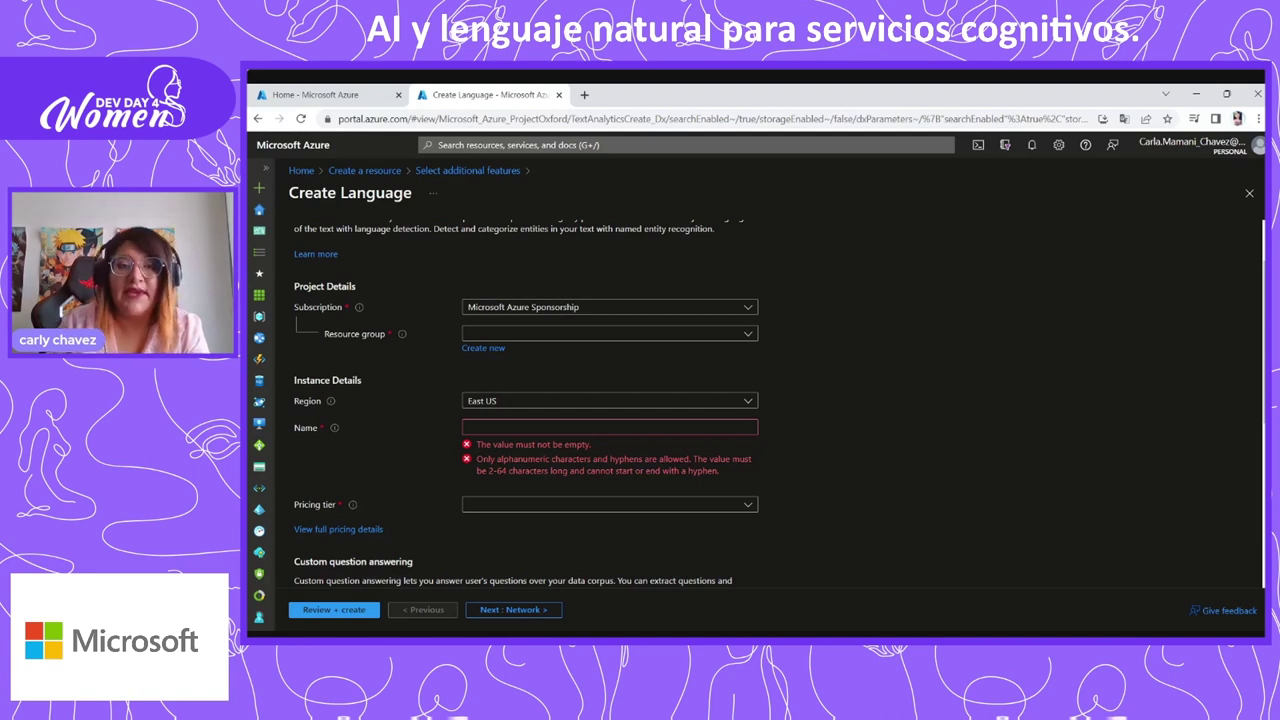
# Step: Create a new resource group named eventovivo for the Language resource
pyautogui.click(476, 349)
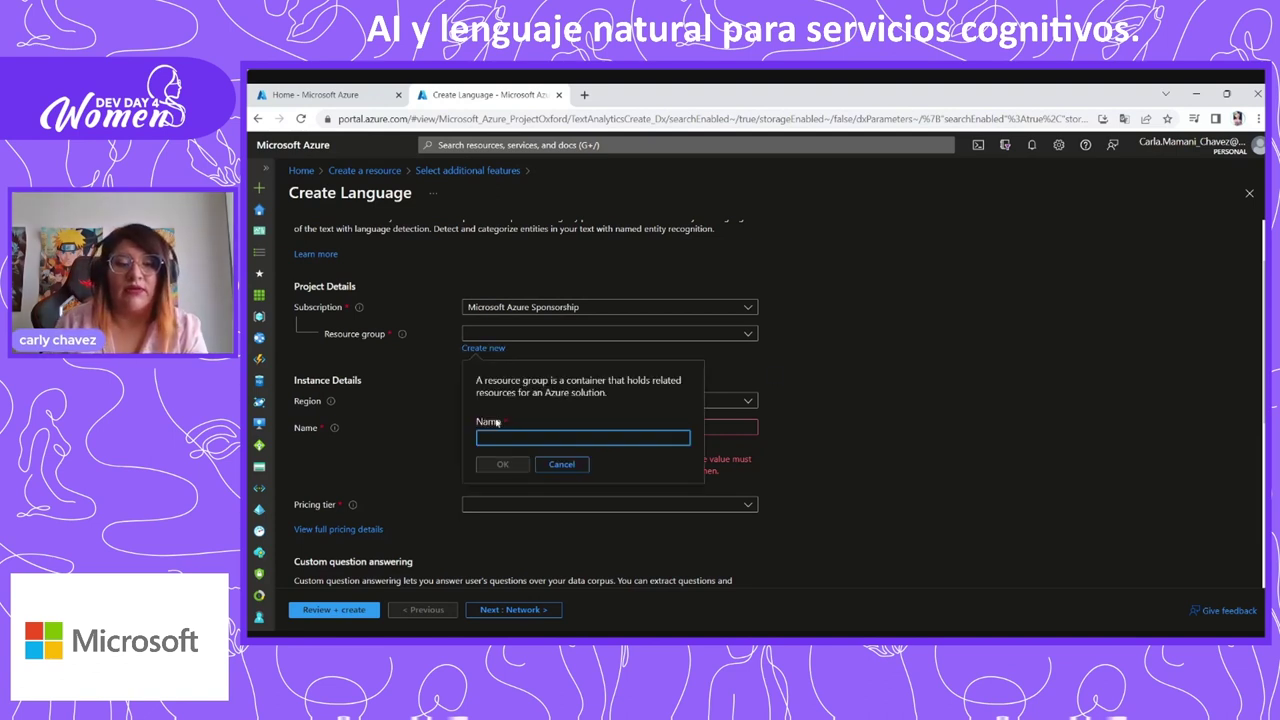
pyautogui.write('event')
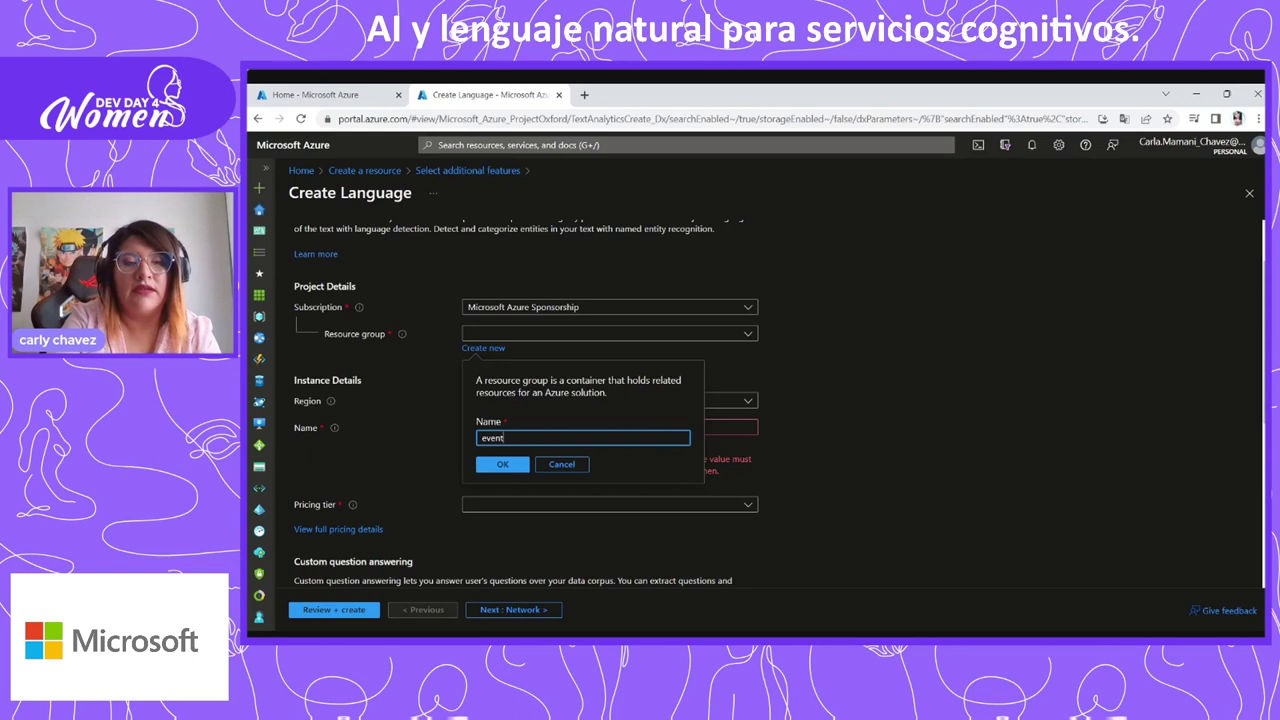
pyautogui.write('ovivo')
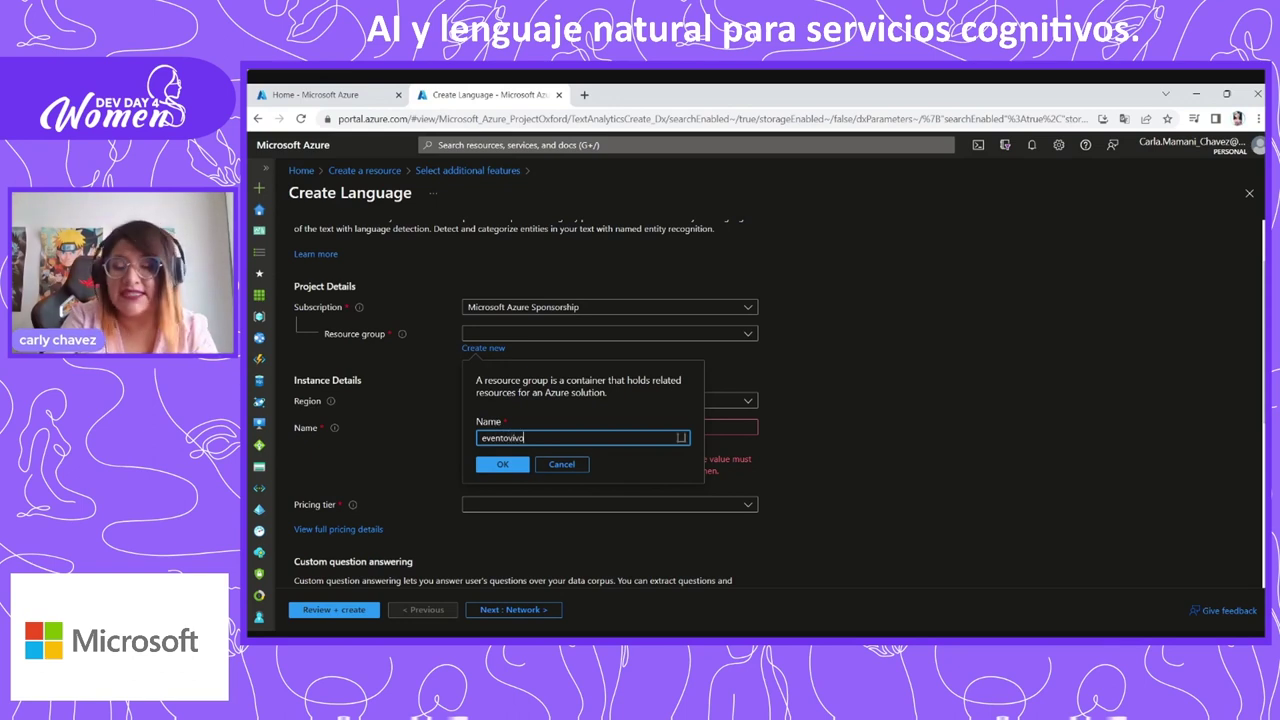
pyautogui.click(500, 466)
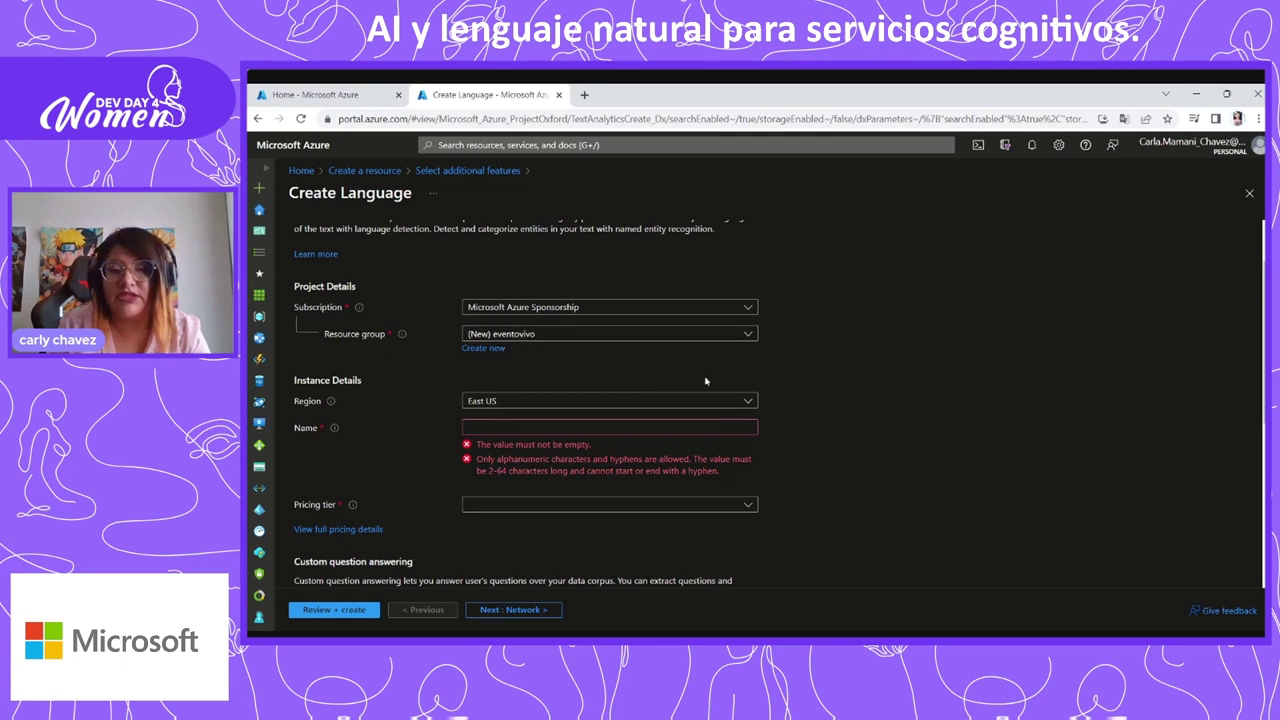
# Step: Set the Language instance's region to Central US and its name to envivoserviceslan
pyautogui.scroll(-3, 359, 313)
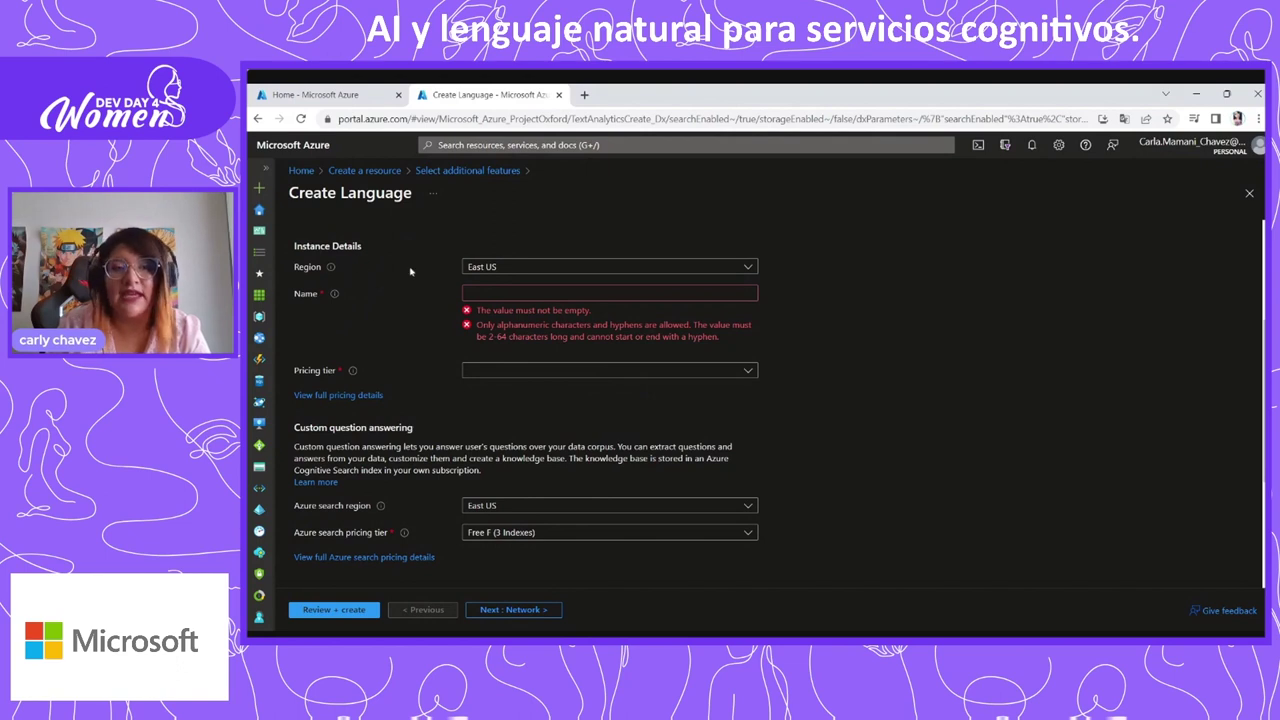
pyautogui.click(563, 268)
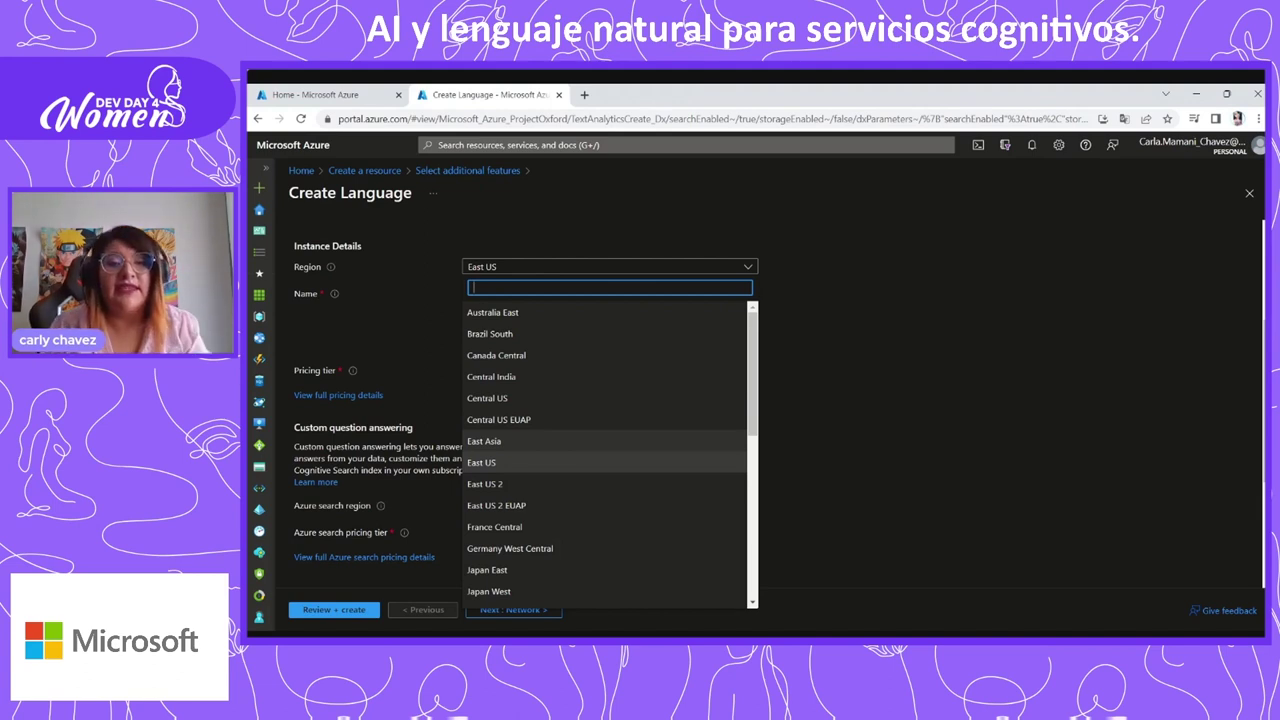
pyautogui.click(493, 401)
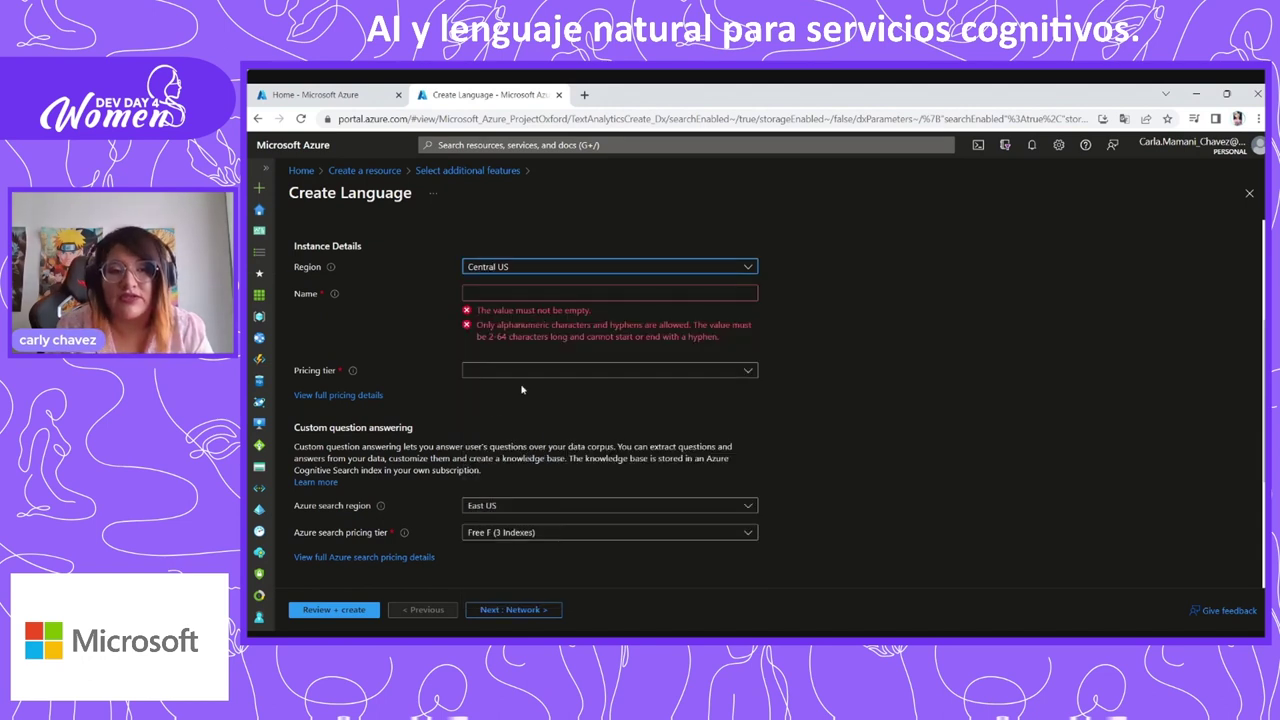
pyautogui.press('Tab')
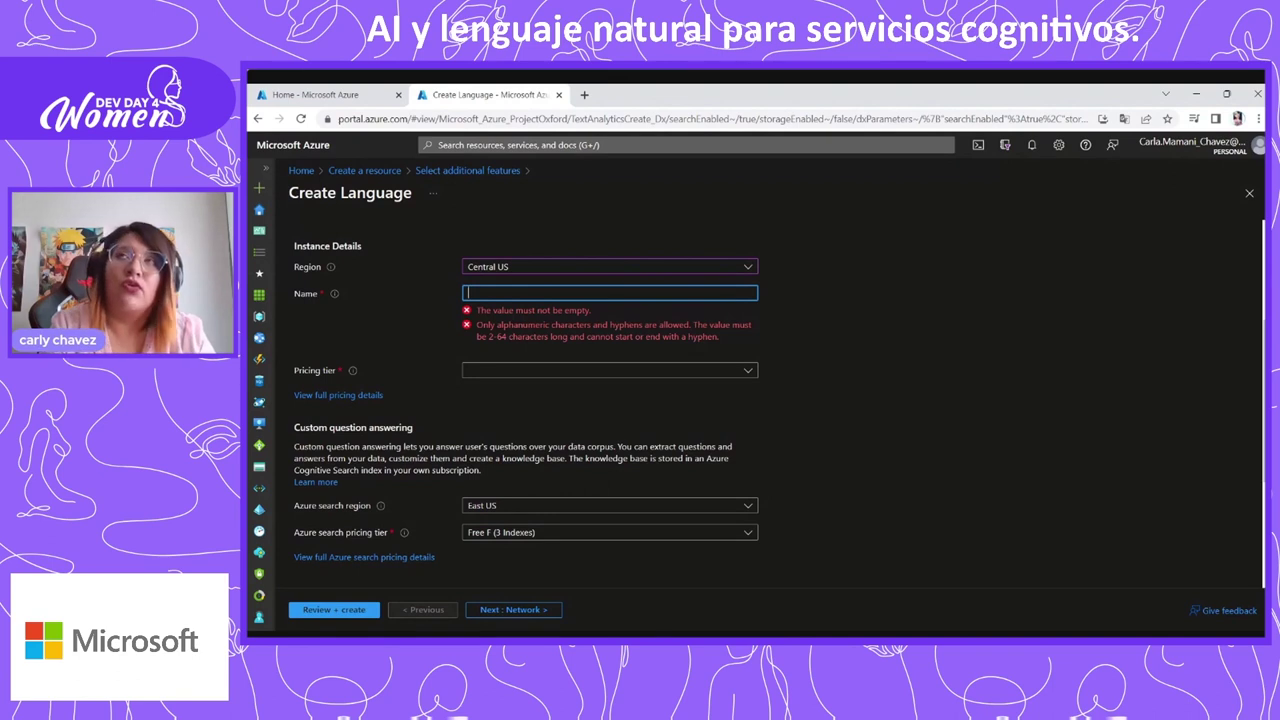
pyautogui.write('envivo')
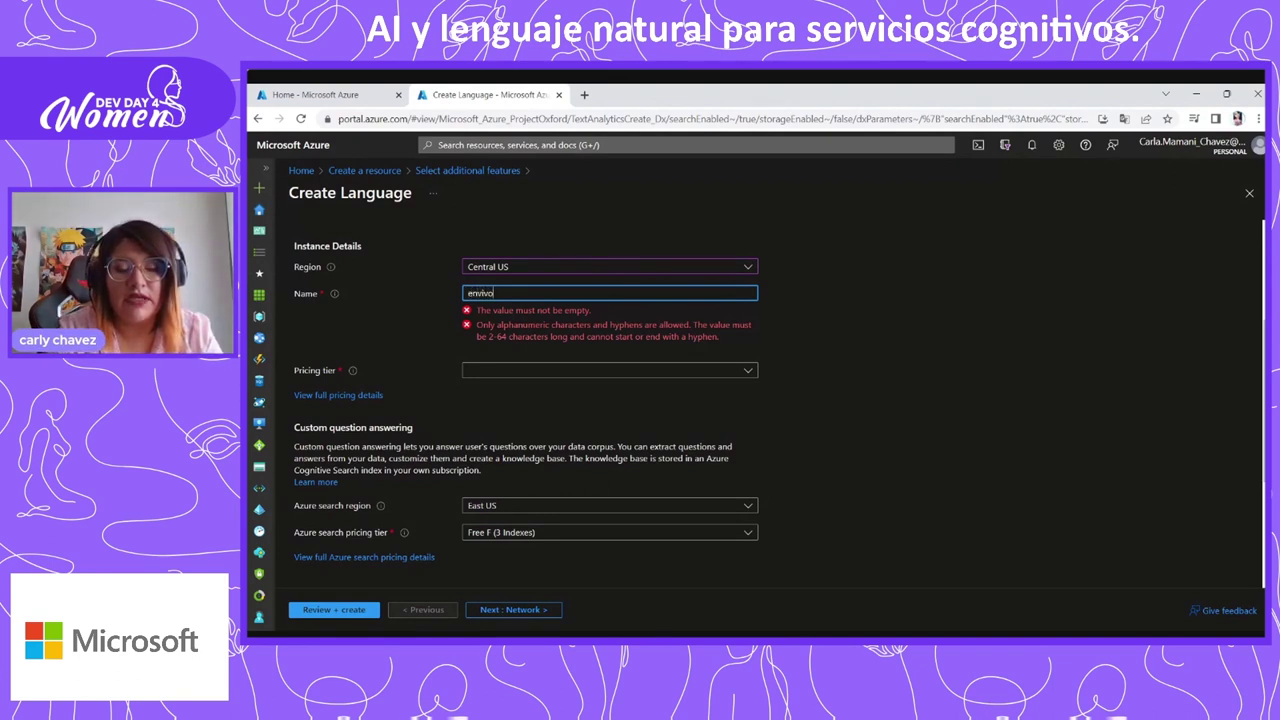
pyautogui.write('services')
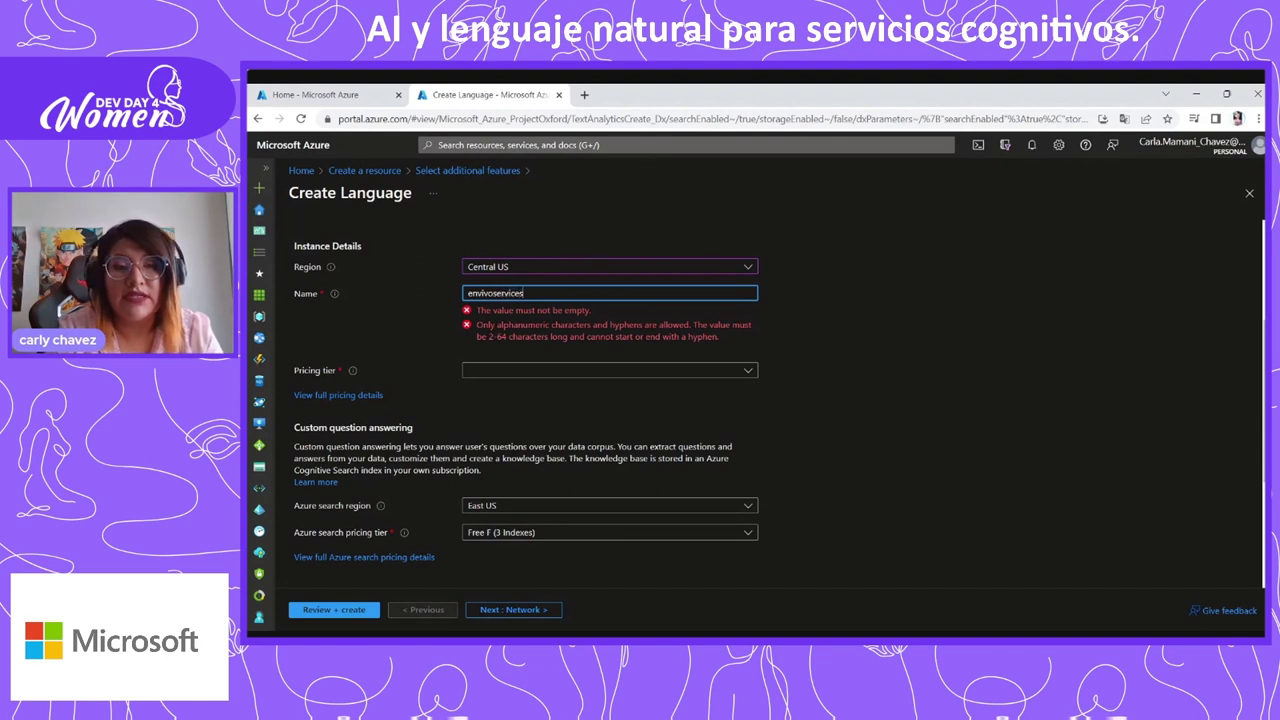
pyautogui.write('lan')
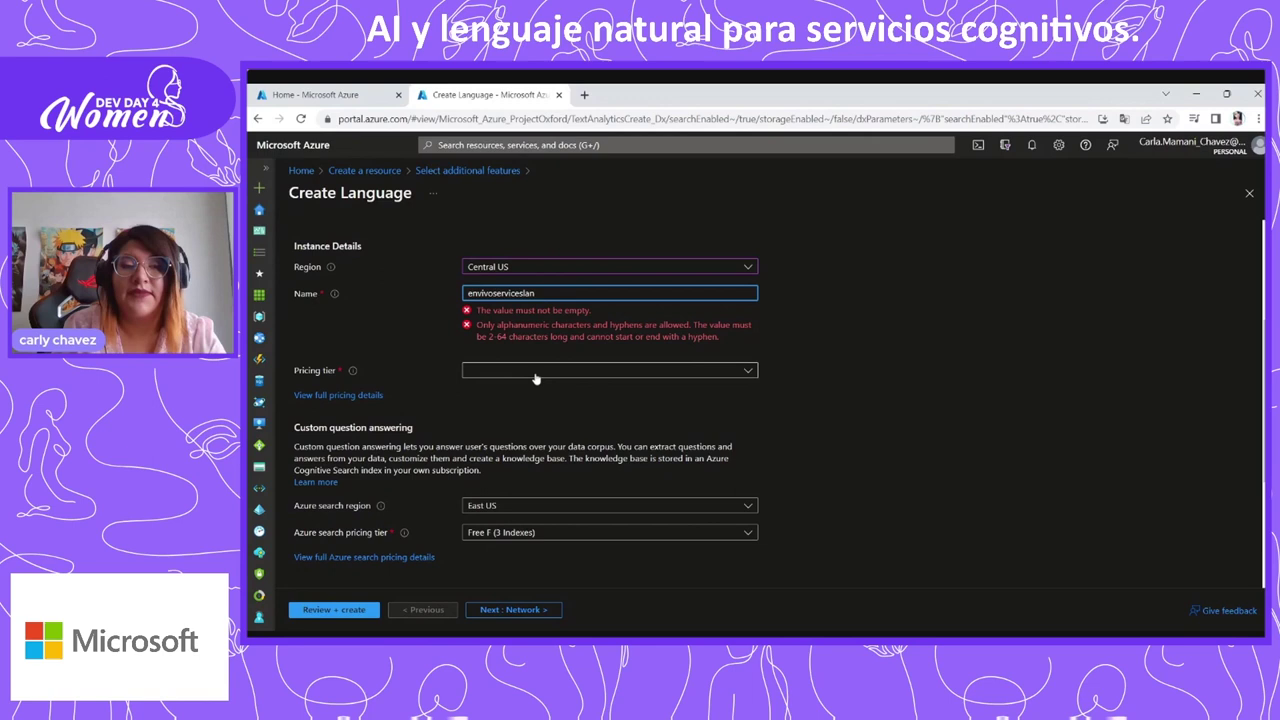
# Step: Set the Language resource's pricing tier to S (1K Calls per minute)
pyautogui.click(765, 352)
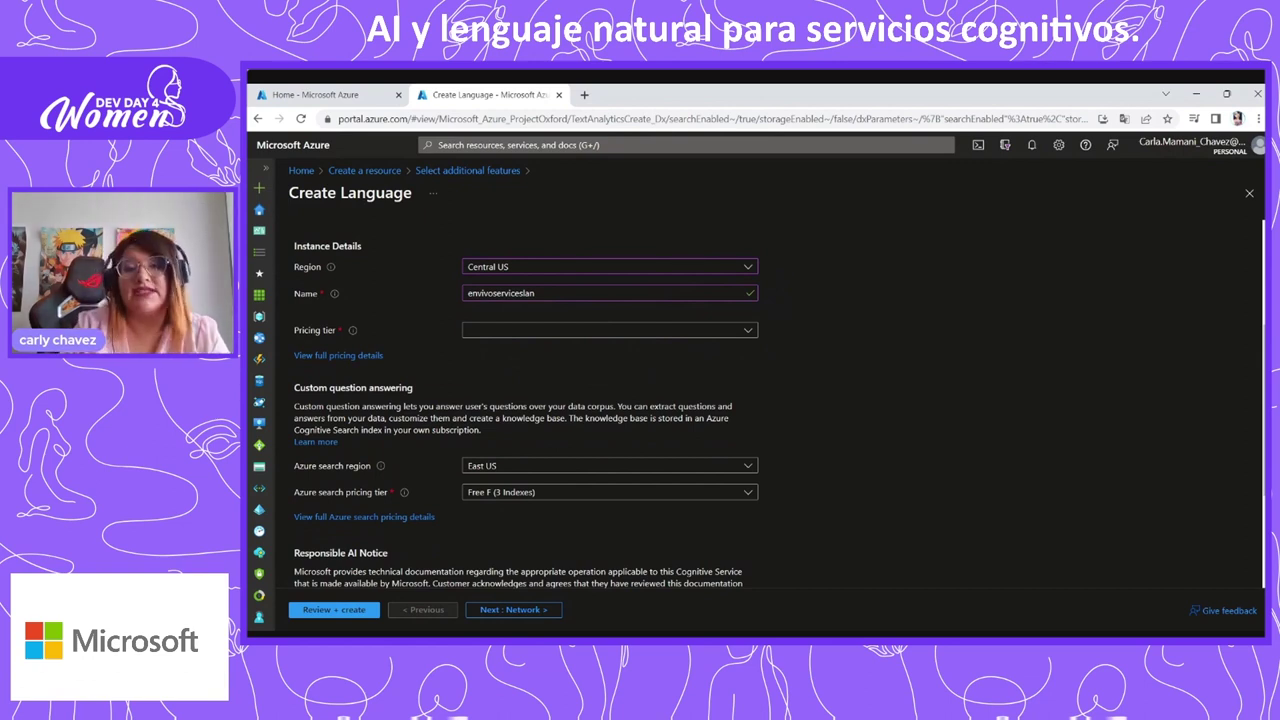
pyautogui.click(752, 334)
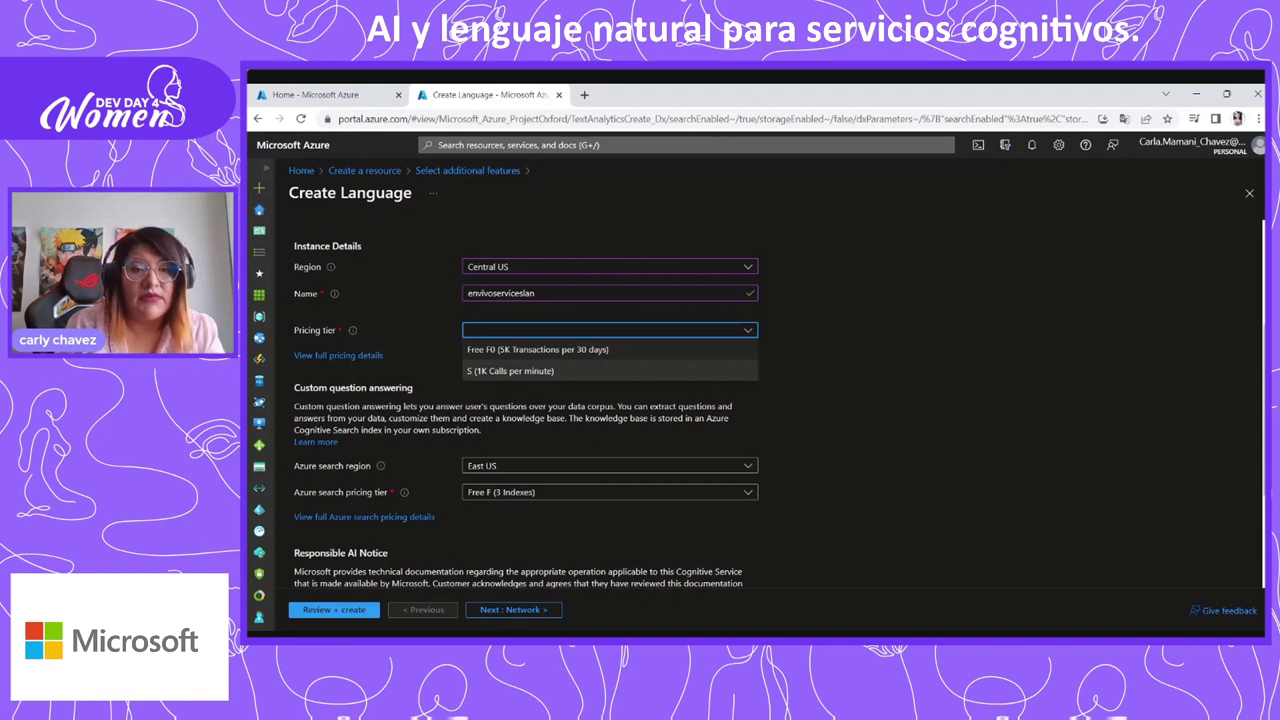
pyautogui.click(596, 371)
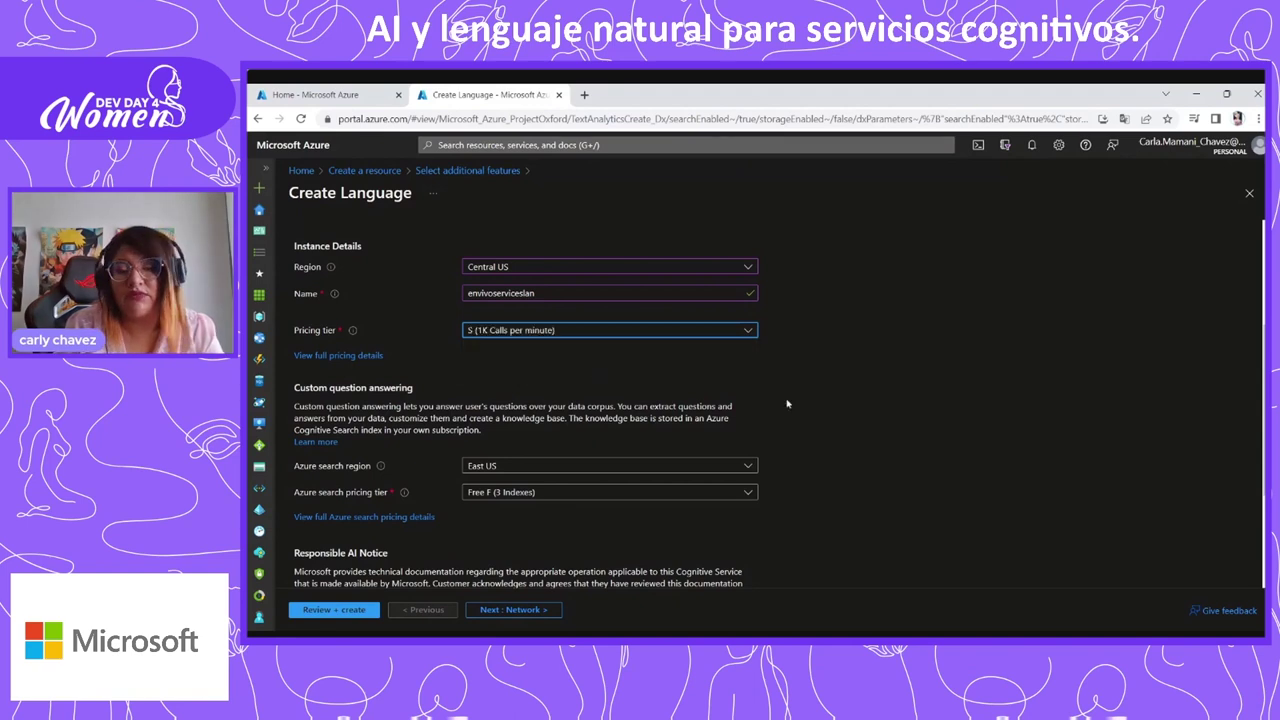
pyautogui.click(537, 334)
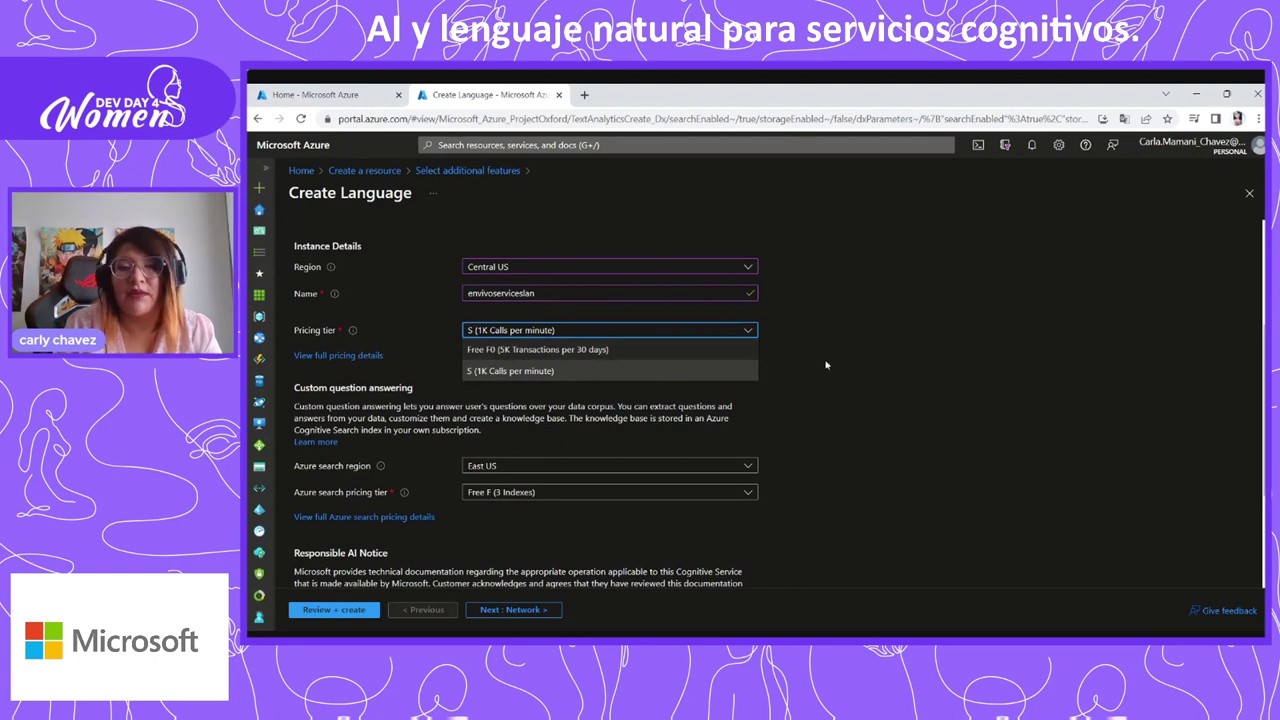
# Step: Set the Azure search region for custom question answering to Central US, matching the instance's region
pyautogui.scroll(-2, 826, 365)
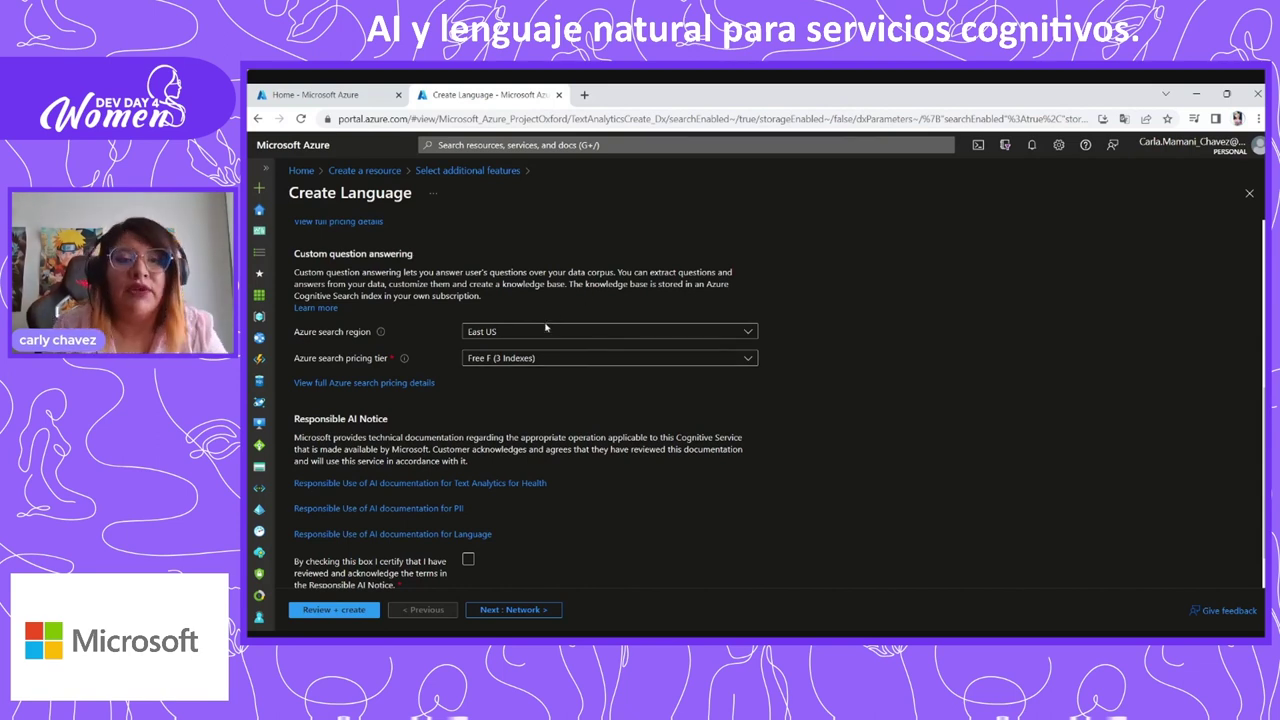
pyautogui.scroll(5, 543, 332)
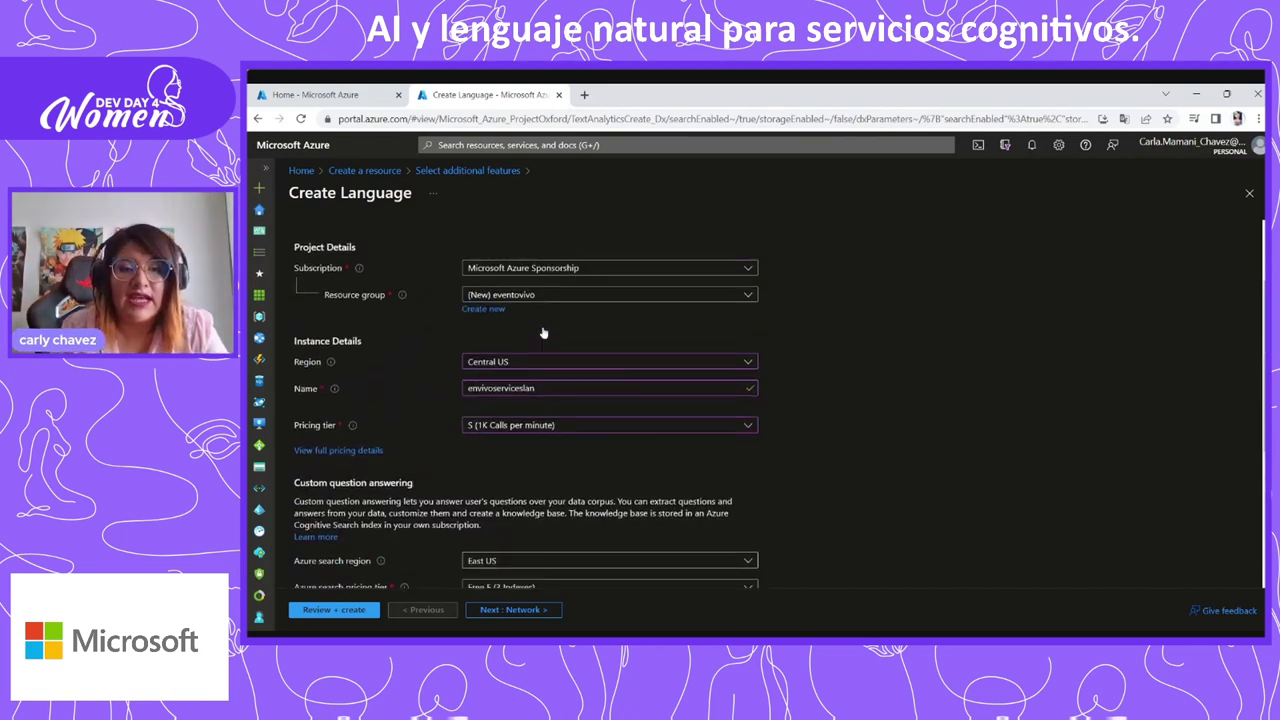
pyautogui.scroll(-1, 543, 332)
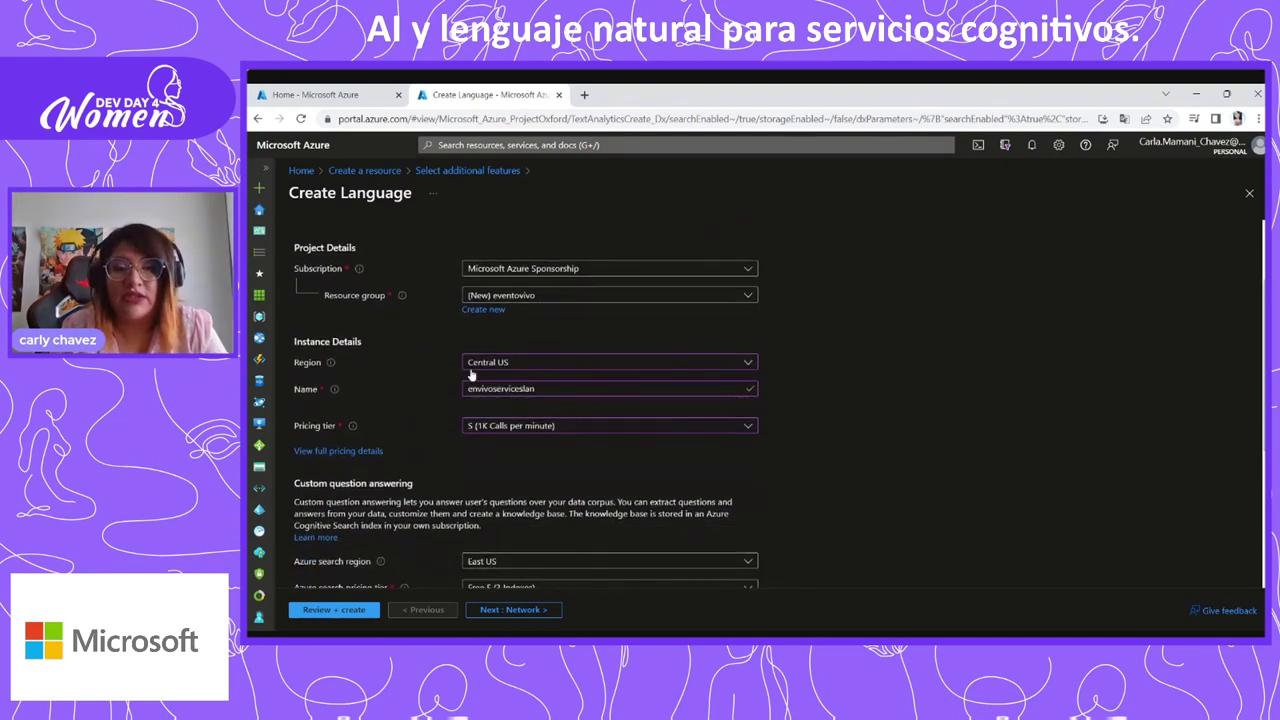
pyautogui.scroll(-2, 716, 375)
pyautogui.scroll(-4, 543, 400)
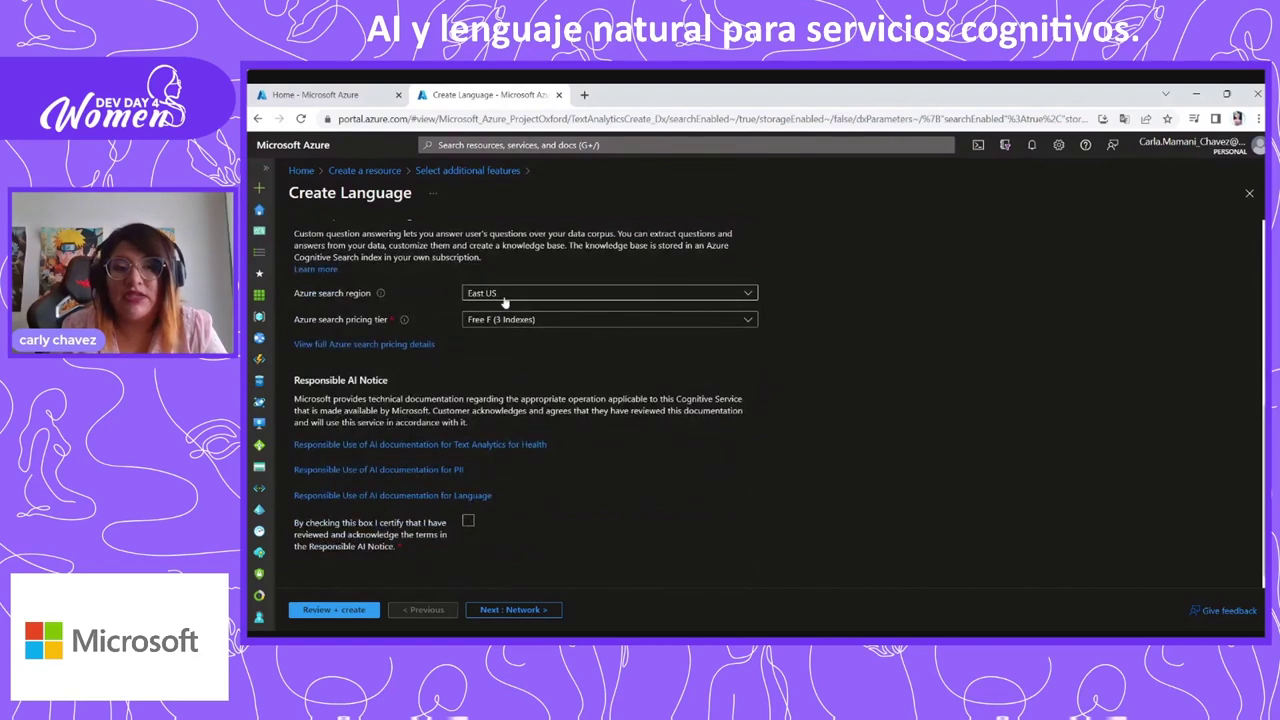
pyautogui.click(503, 293)
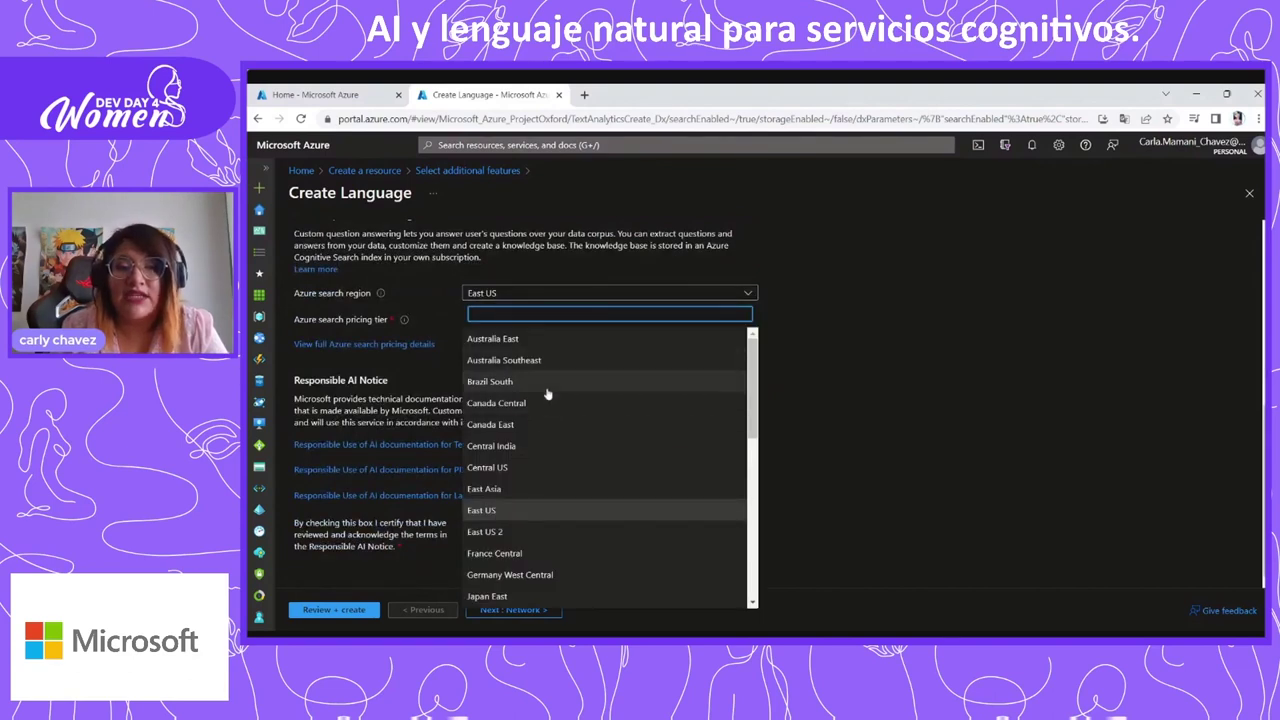
pyautogui.click(546, 467)
pyautogui.scroll(5, 556, 443)
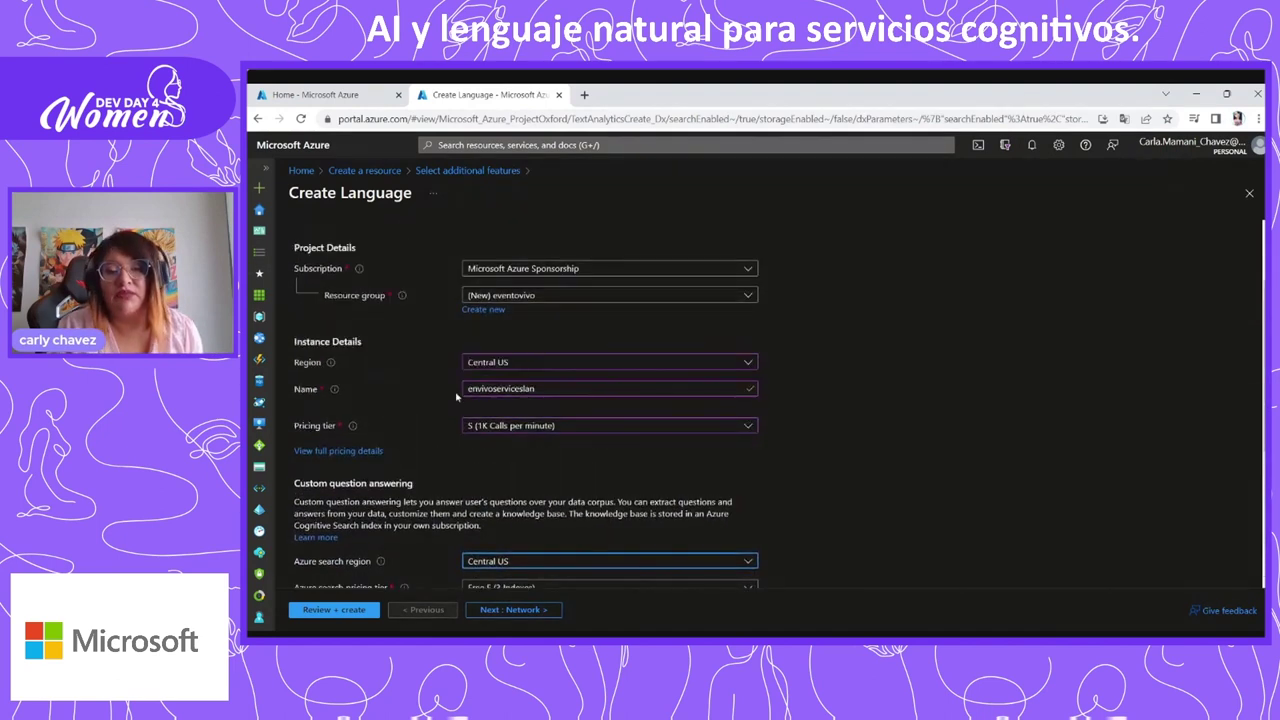
# Step: Set the Azure search pricing tier to Basic B (15 Indexes)
pyautogui.scroll(-3, 503, 418)
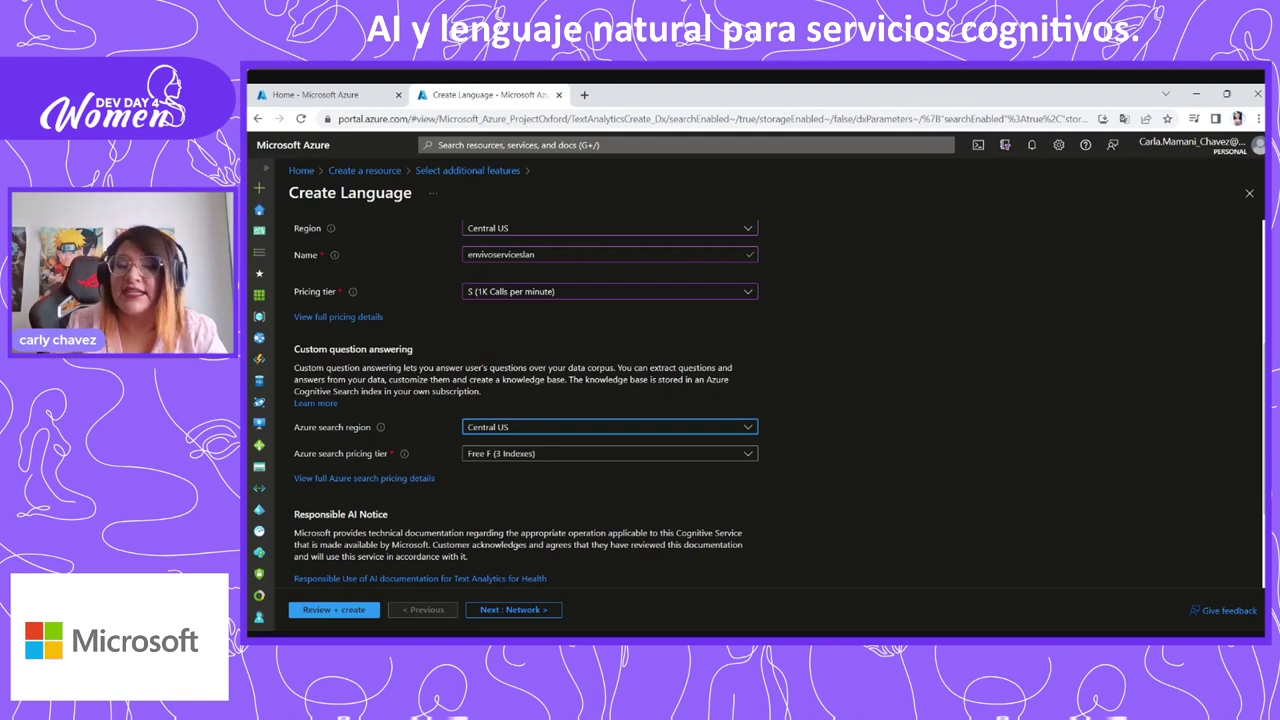
pyautogui.scroll(-1, 600, 420)
pyautogui.click(590, 390)
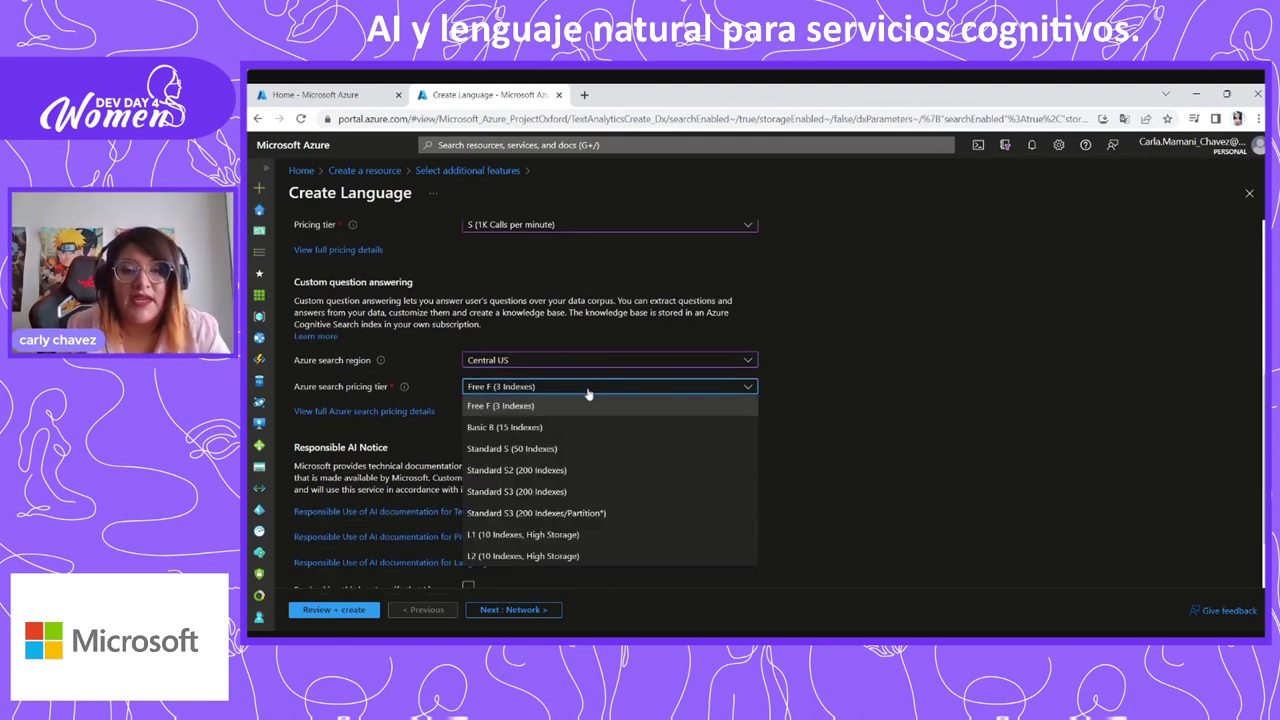
pyautogui.click(519, 430)
pyautogui.scroll(-1, 686, 430)
pyautogui.scroll(1, 686, 430)
pyautogui.scroll(2, 686, 430)
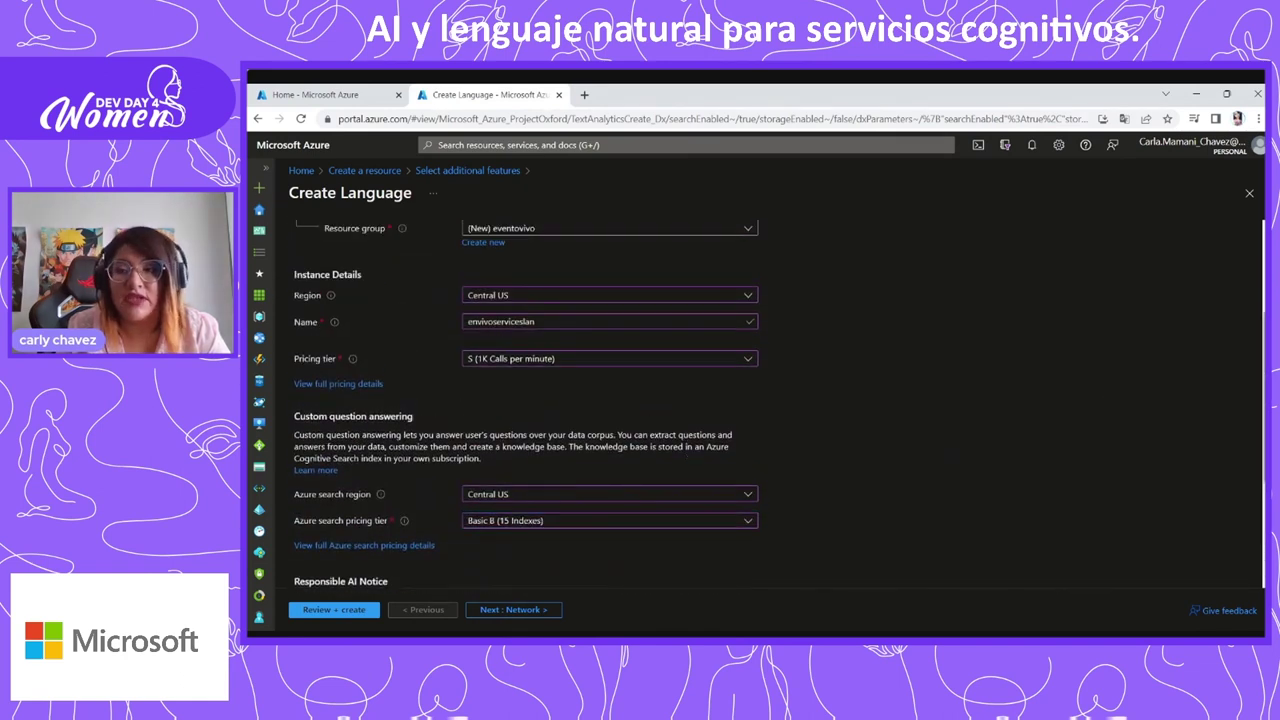
# Step: Acknowledge the Responsible AI Notice terms, then review and create the Language resource
pyautogui.scroll(-3, 561, 320)
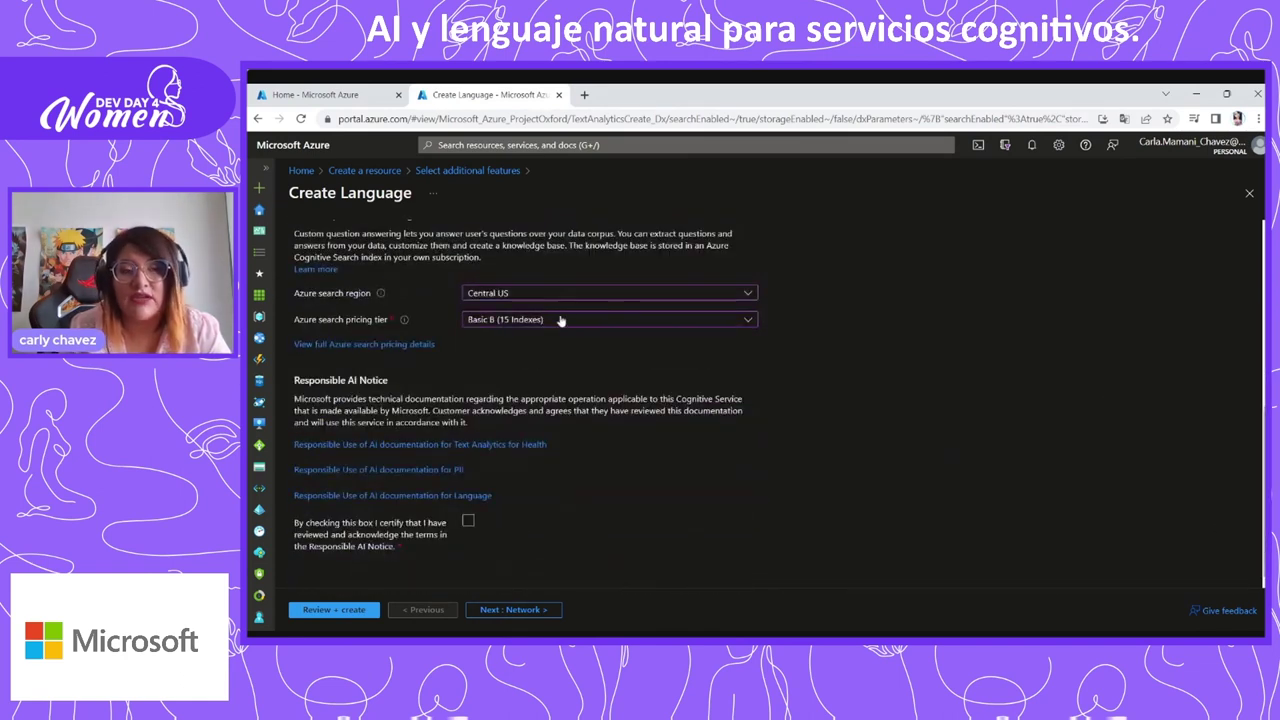
pyautogui.click(468, 522)
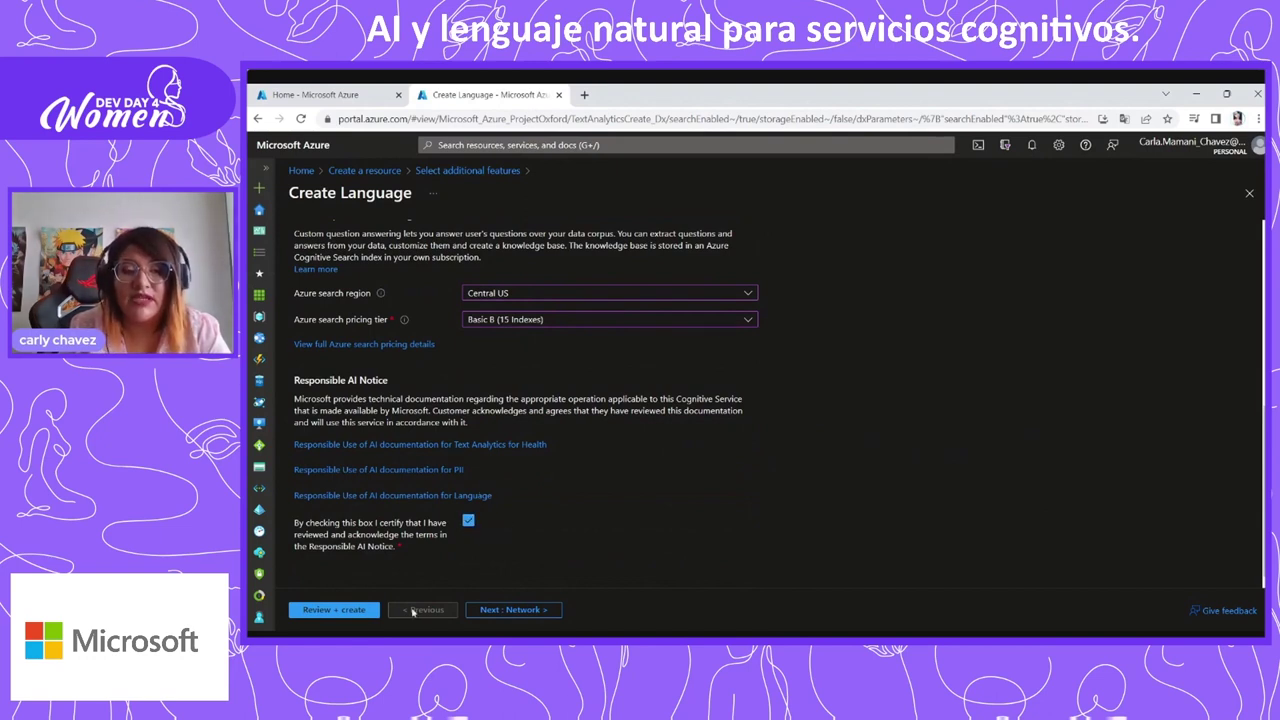
pyautogui.scroll(5, 565, 319)
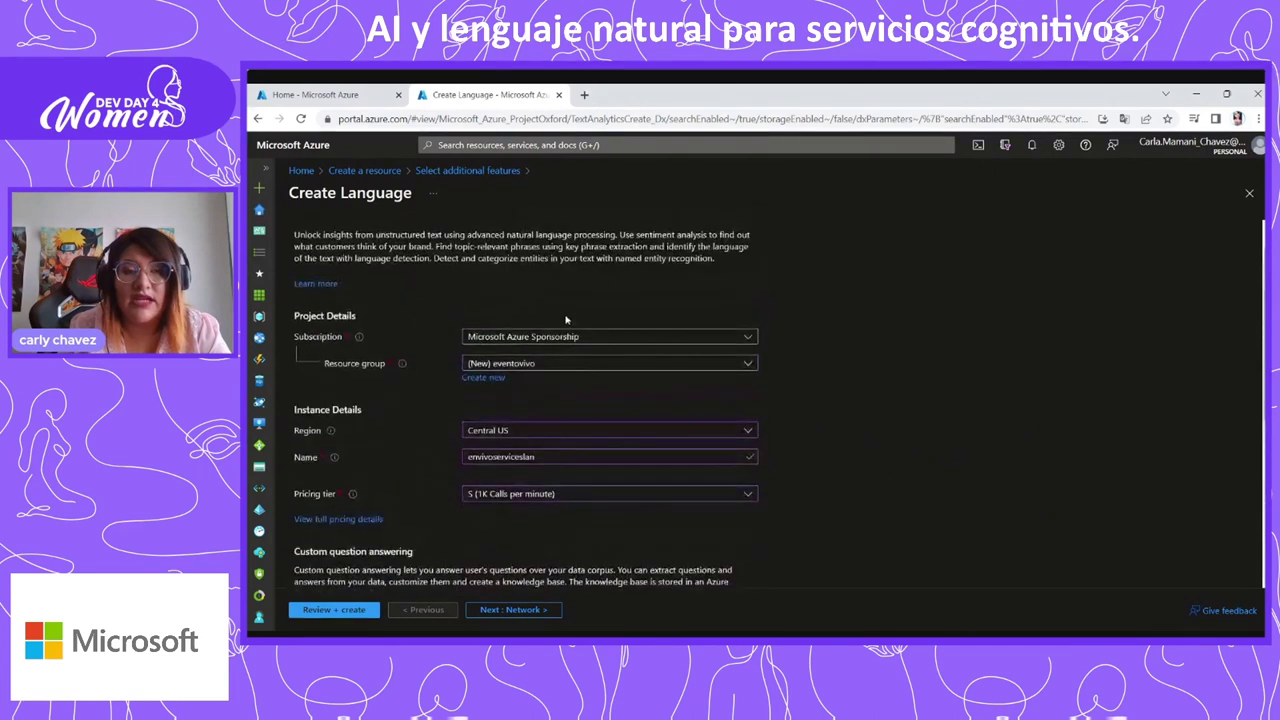
pyautogui.scroll(1, 565, 319)
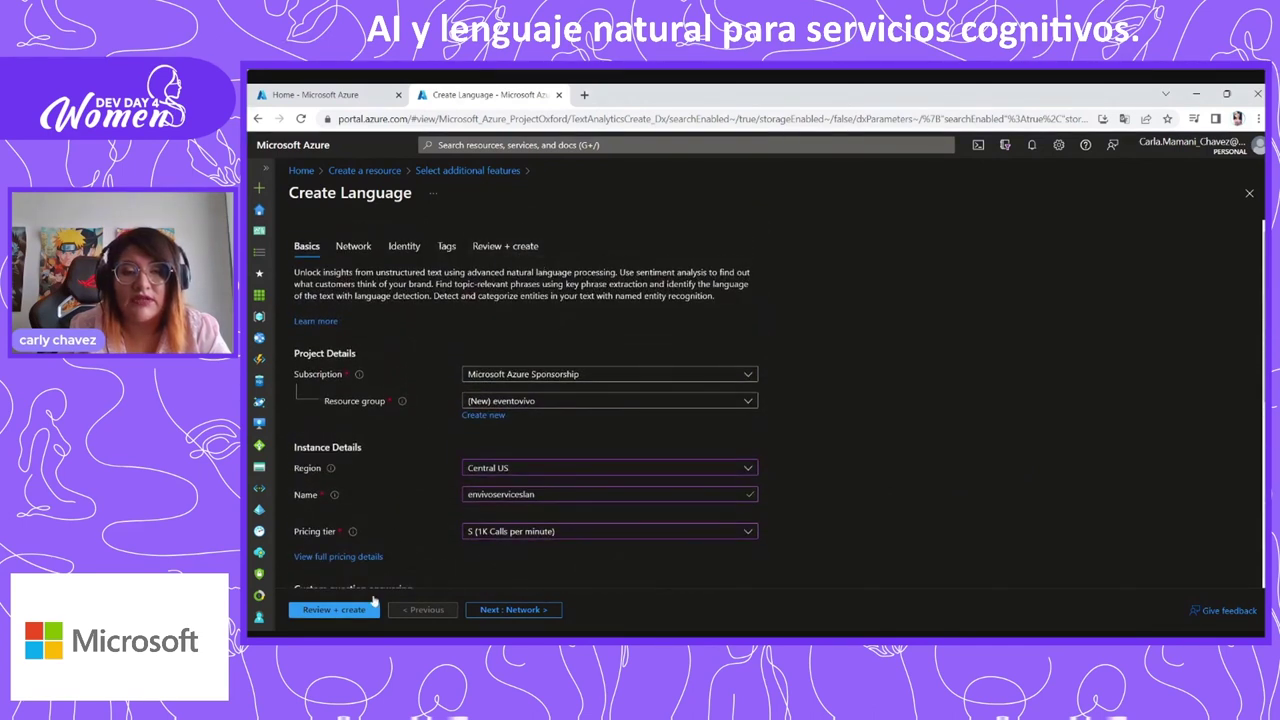
pyautogui.click(330, 610)
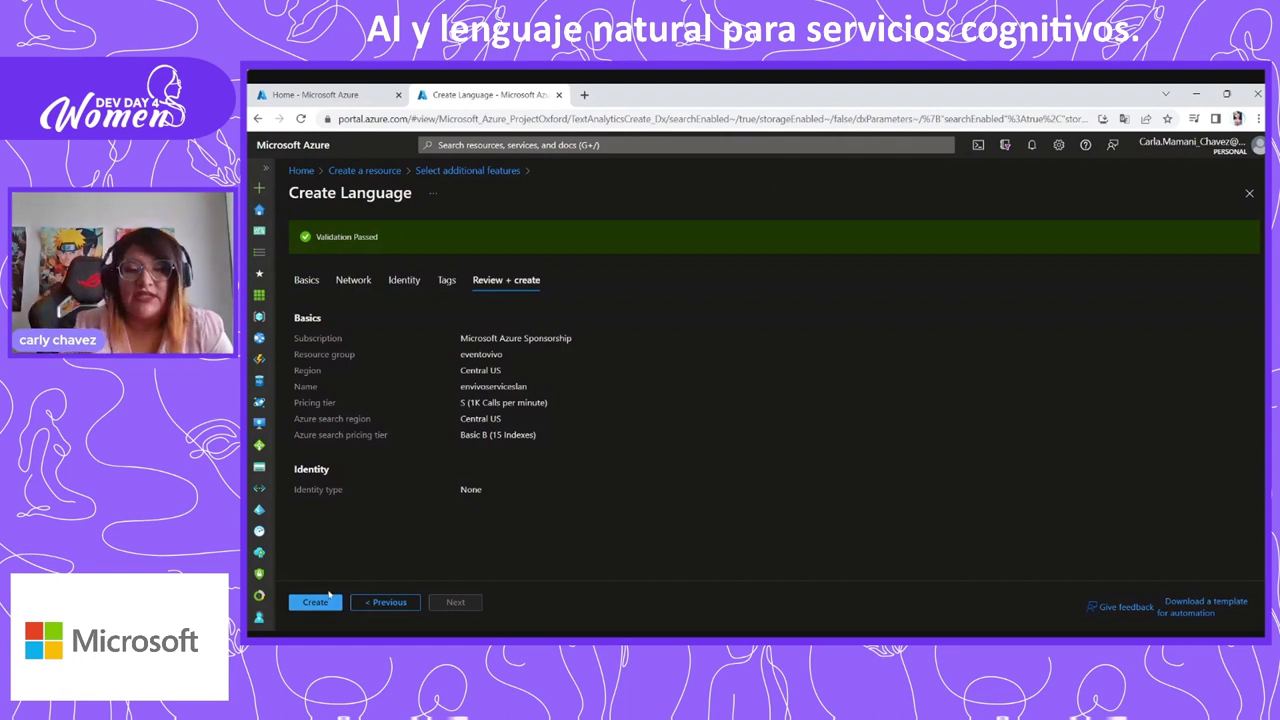
pyautogui.click(316, 603)
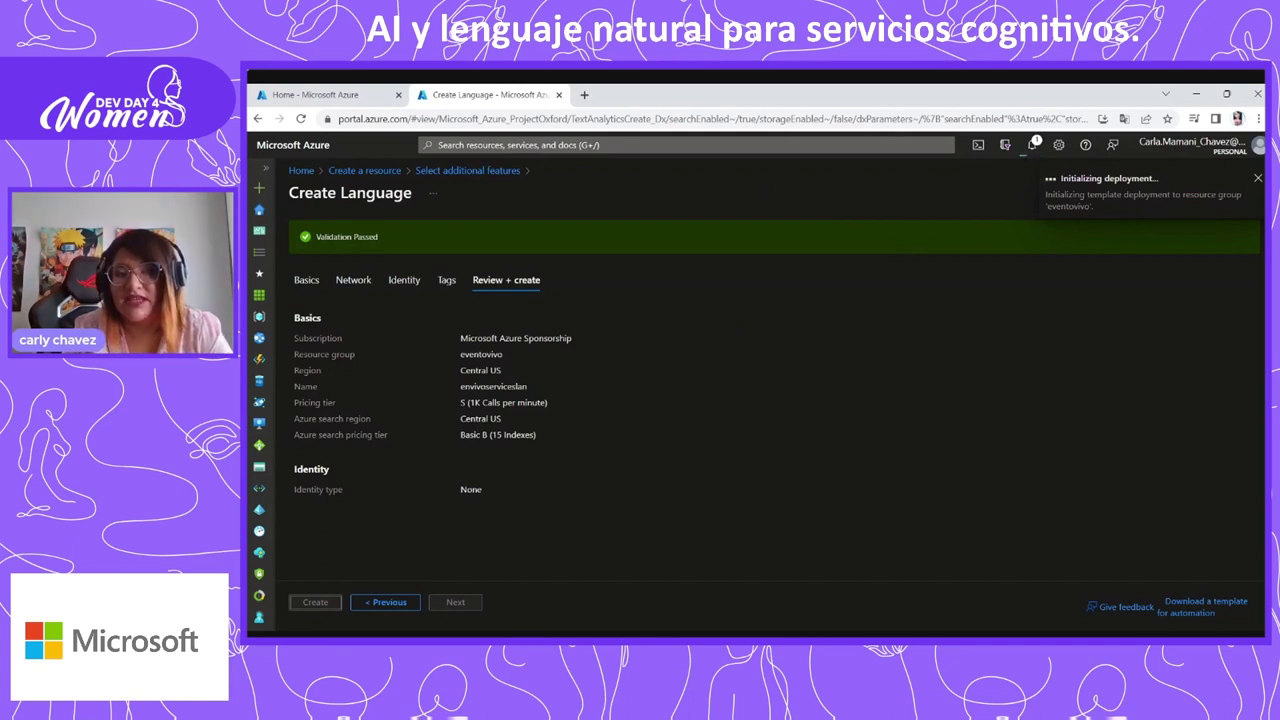
# Step: Open the existing Language resource pruebaantessesion from the portal home page and copy its first access key
pyautogui.click(332, 93)
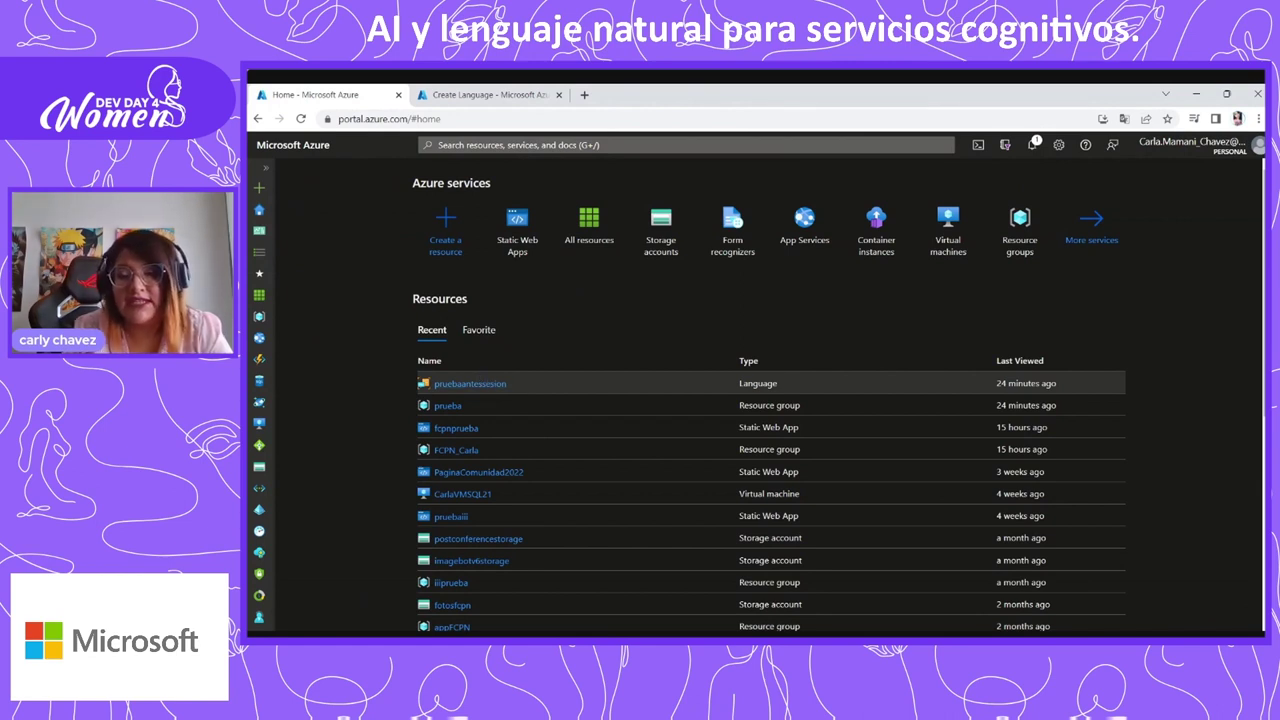
pyautogui.click(489, 388)
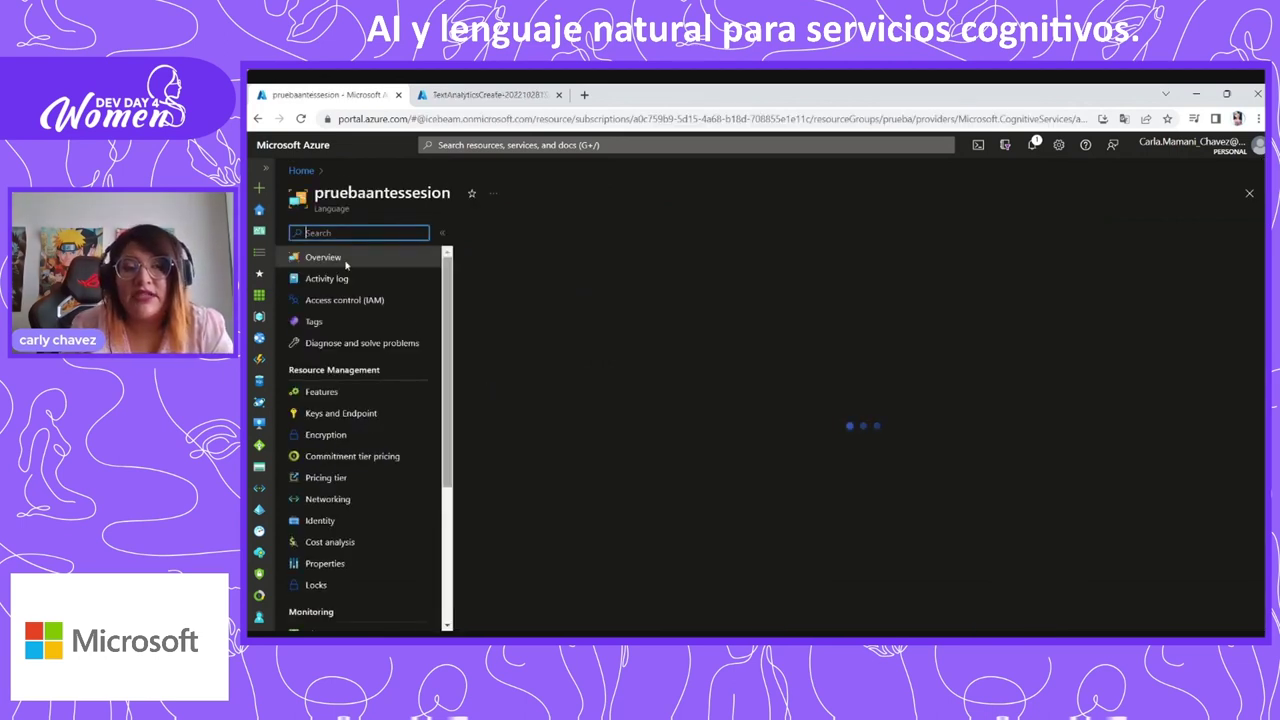
pyautogui.click(384, 416)
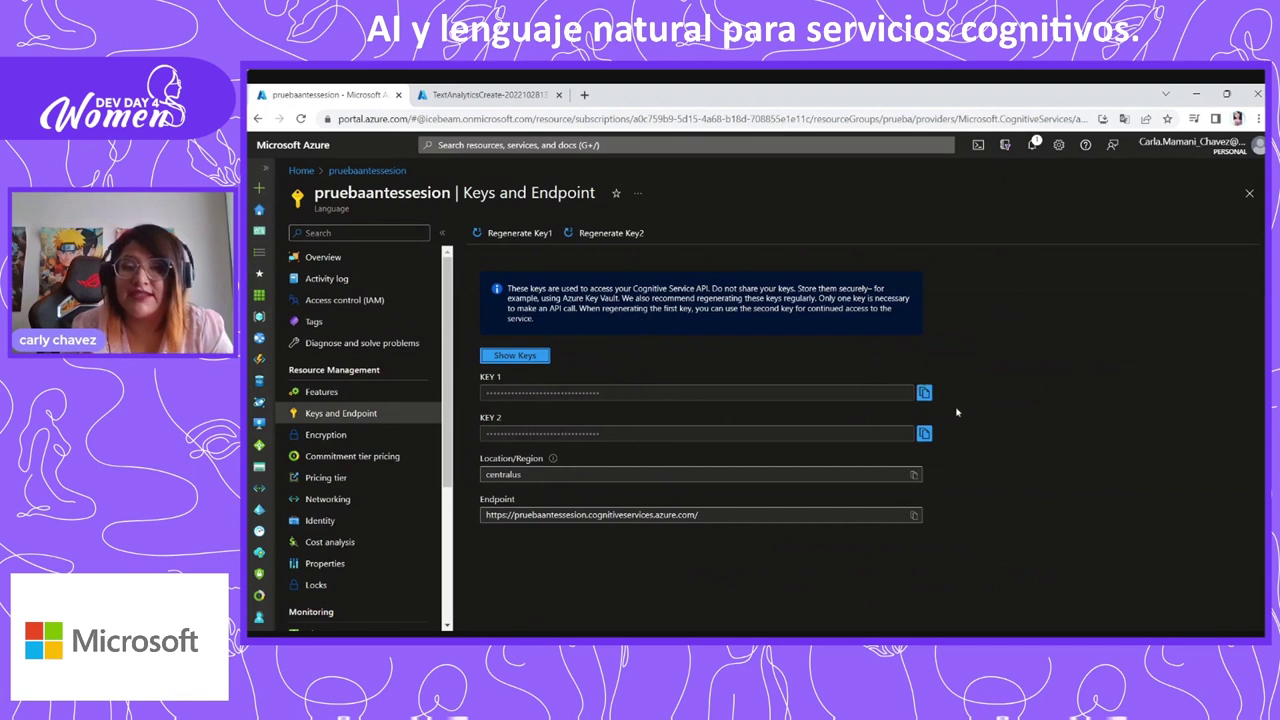
pyautogui.click(925, 394)
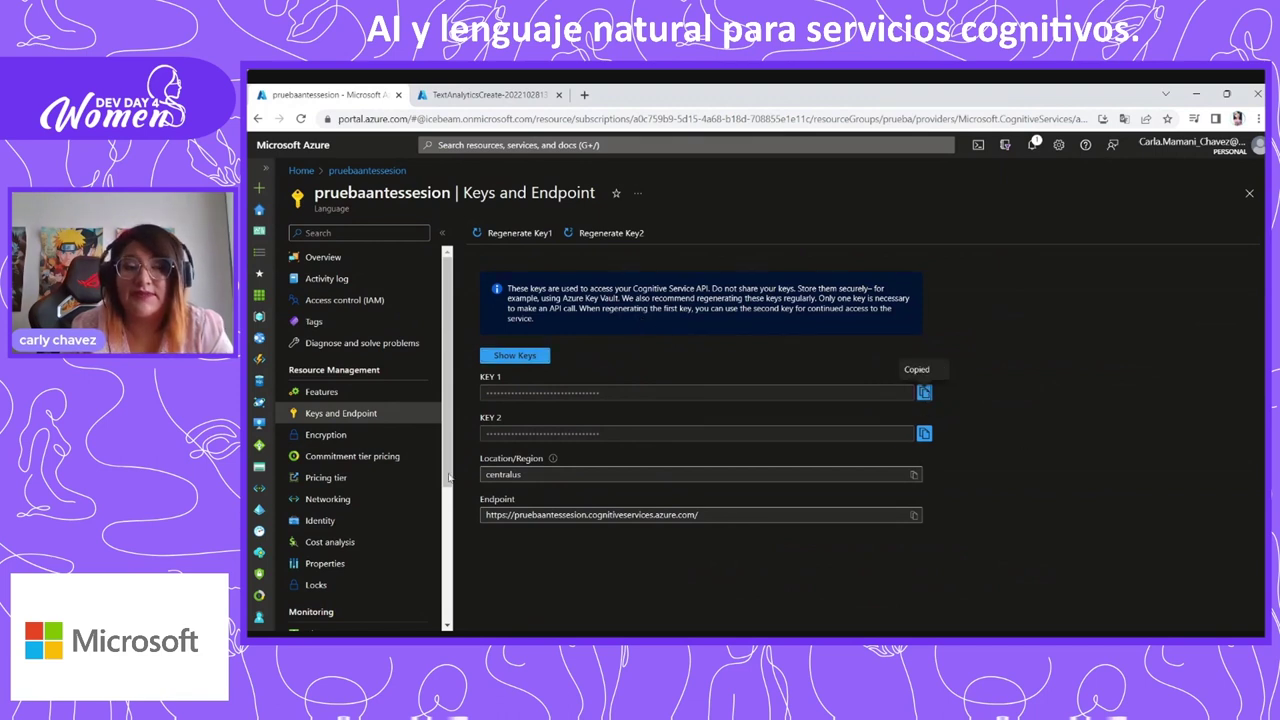
# Step: Open Language Studio from the overview of the pruebaantessesion resource
pyautogui.click(316, 259)
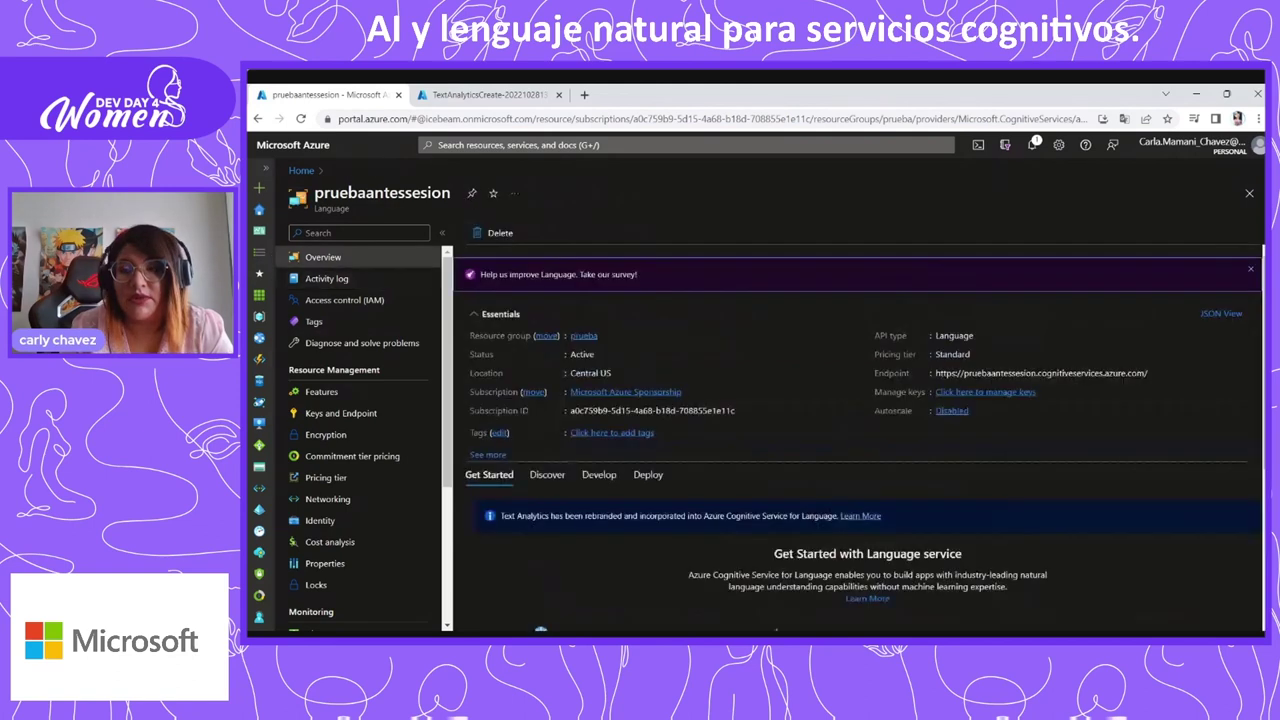
pyautogui.scroll(-3, 887, 600)
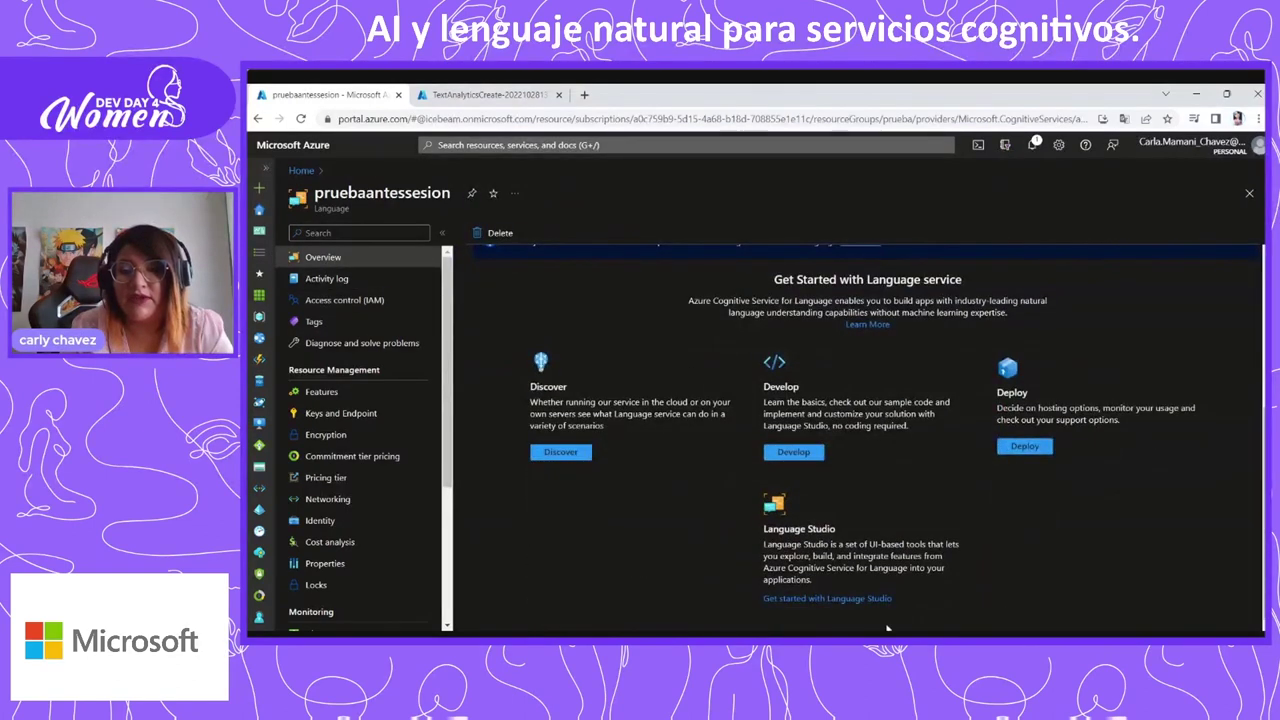
pyautogui.click(827, 599)
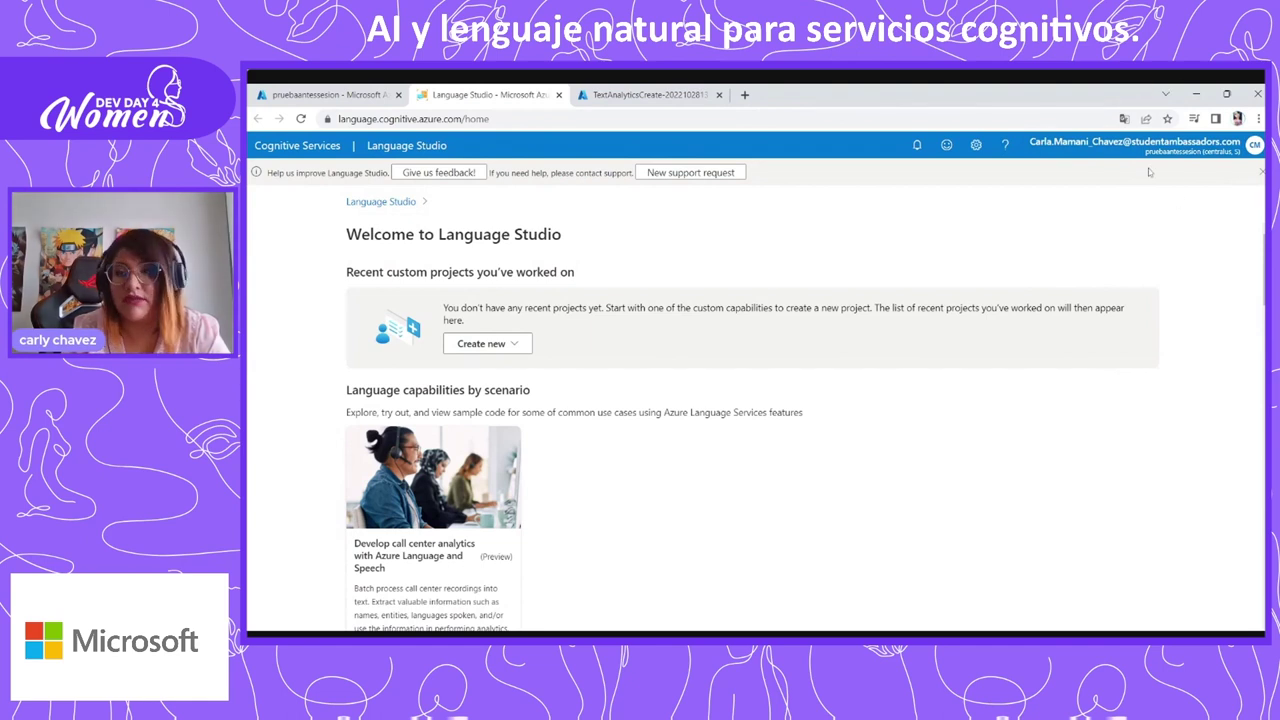
# Step: Browse the Extract information capabilities in Language Studio and open the Extract key phrases demo
pyautogui.scroll(-4, 827, 262)
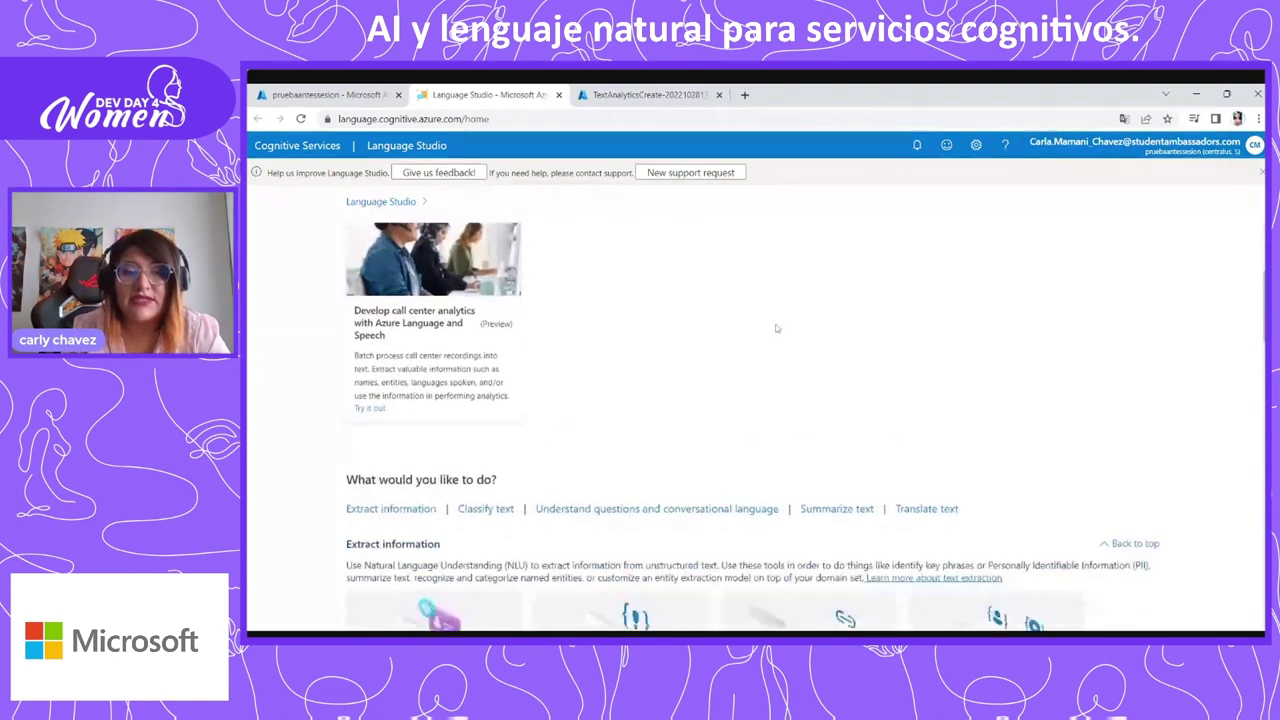
pyautogui.scroll(-3, 815, 352)
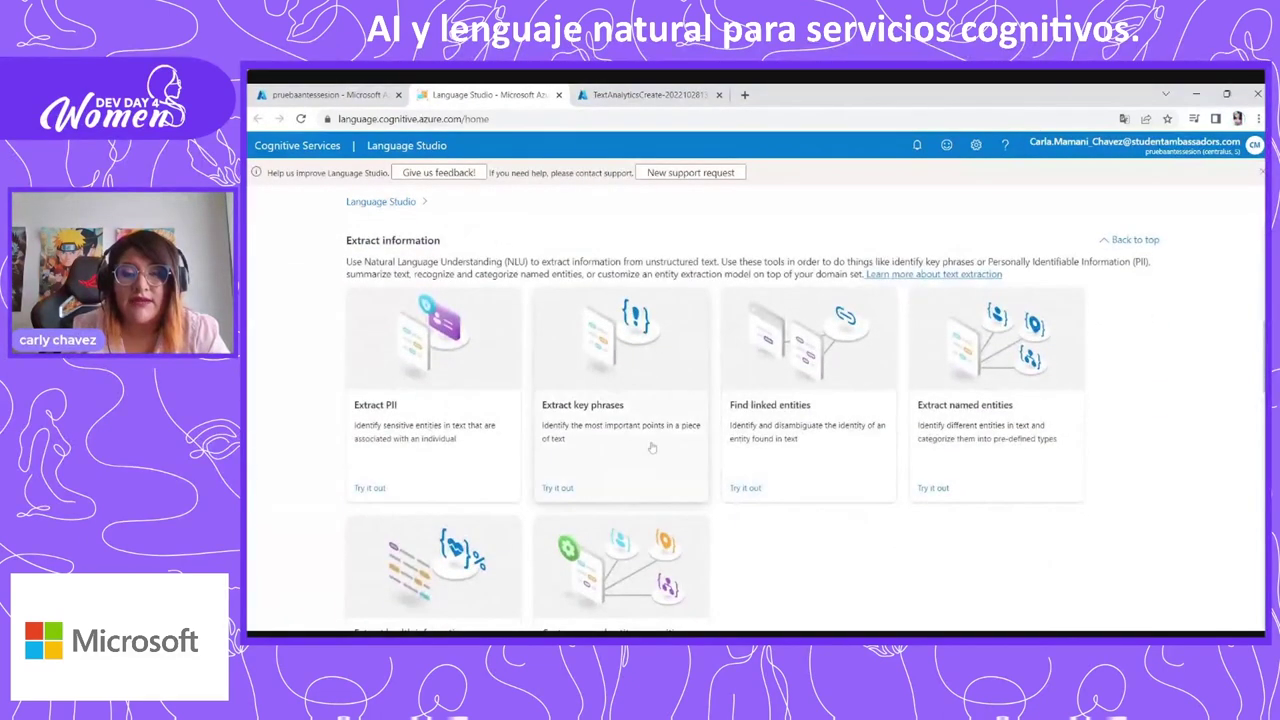
pyautogui.scroll(-3, 703, 373)
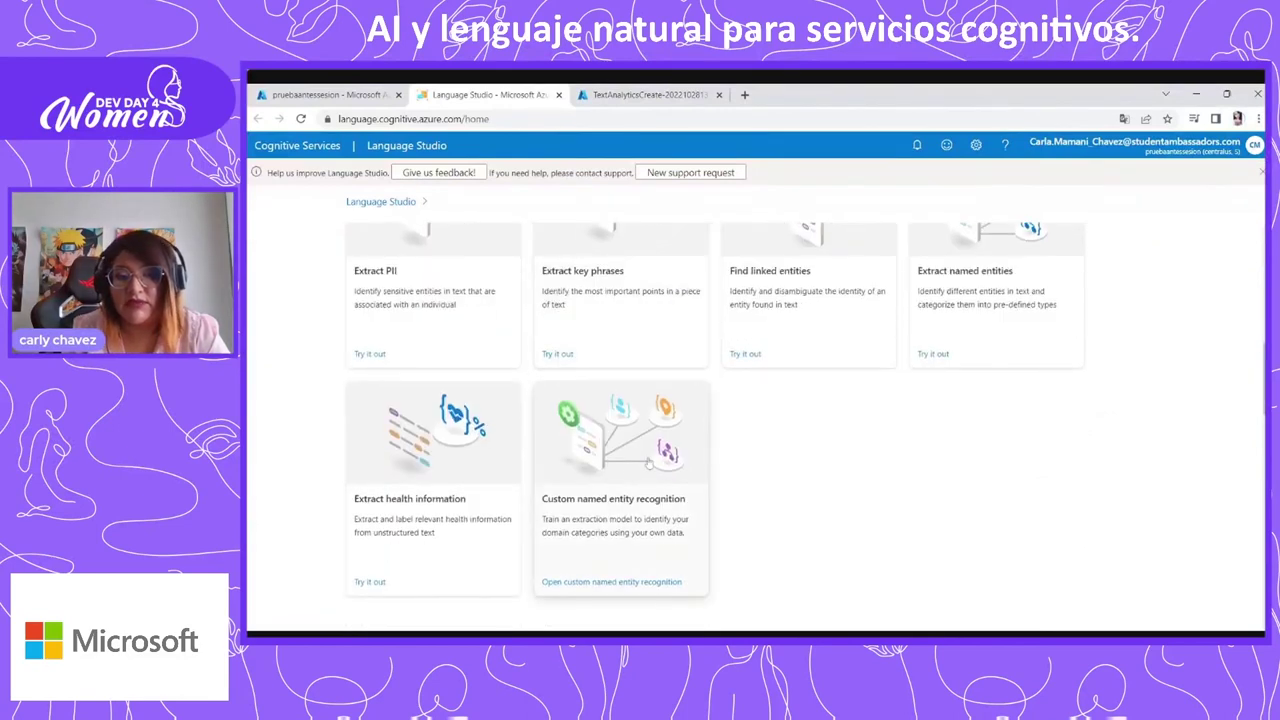
pyautogui.scroll(3, 615, 395)
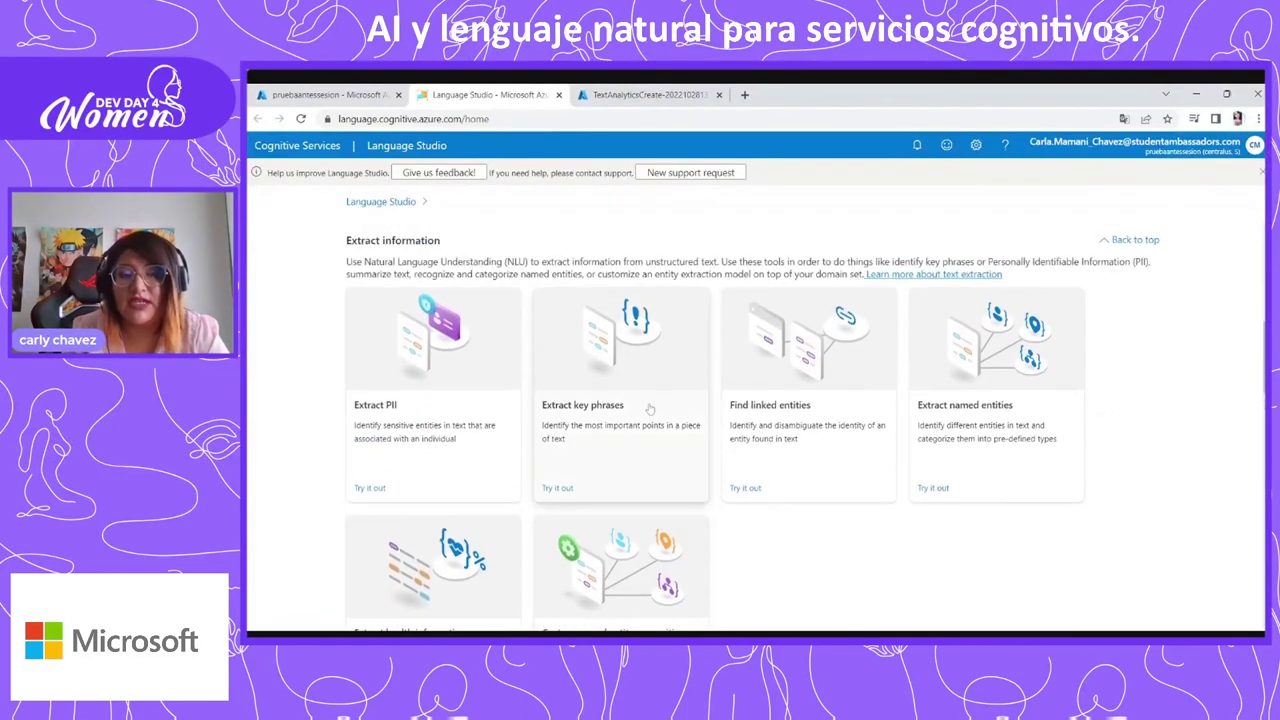
pyautogui.click(632, 380)
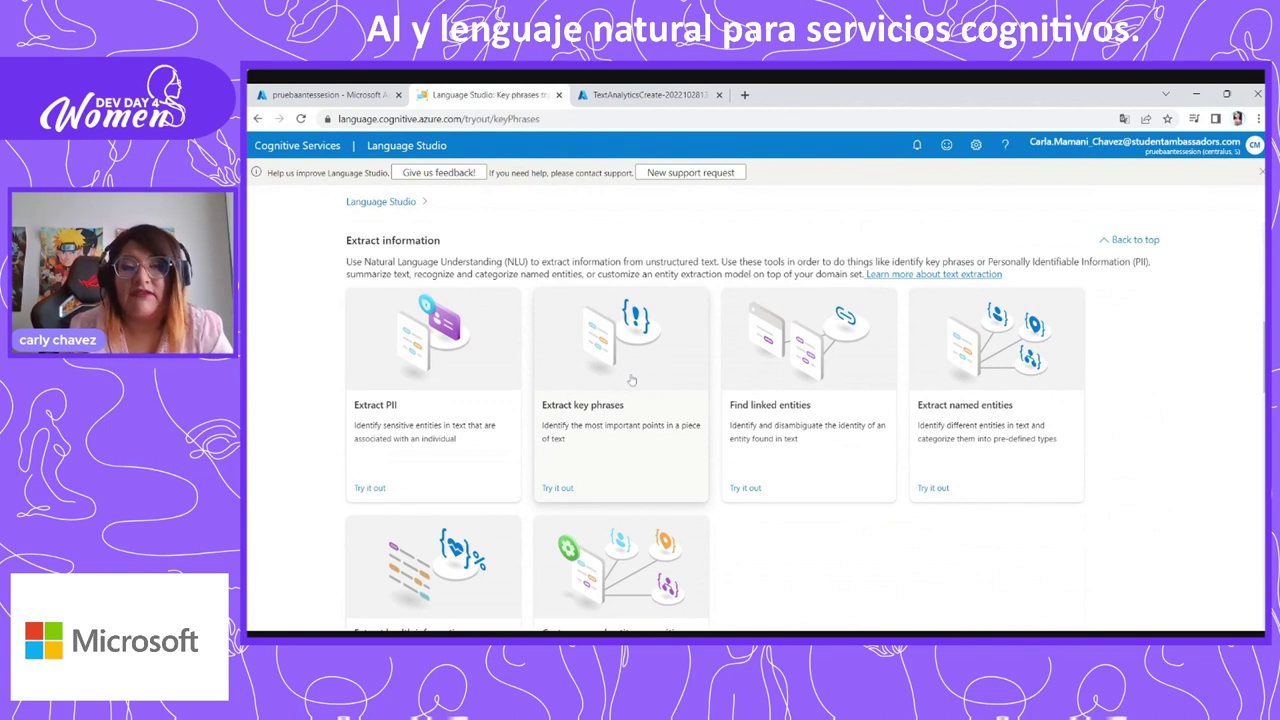
# Step: Load the Email (Review) sample text into the key phrase extraction demo
pyautogui.scroll(-3, 632, 378)
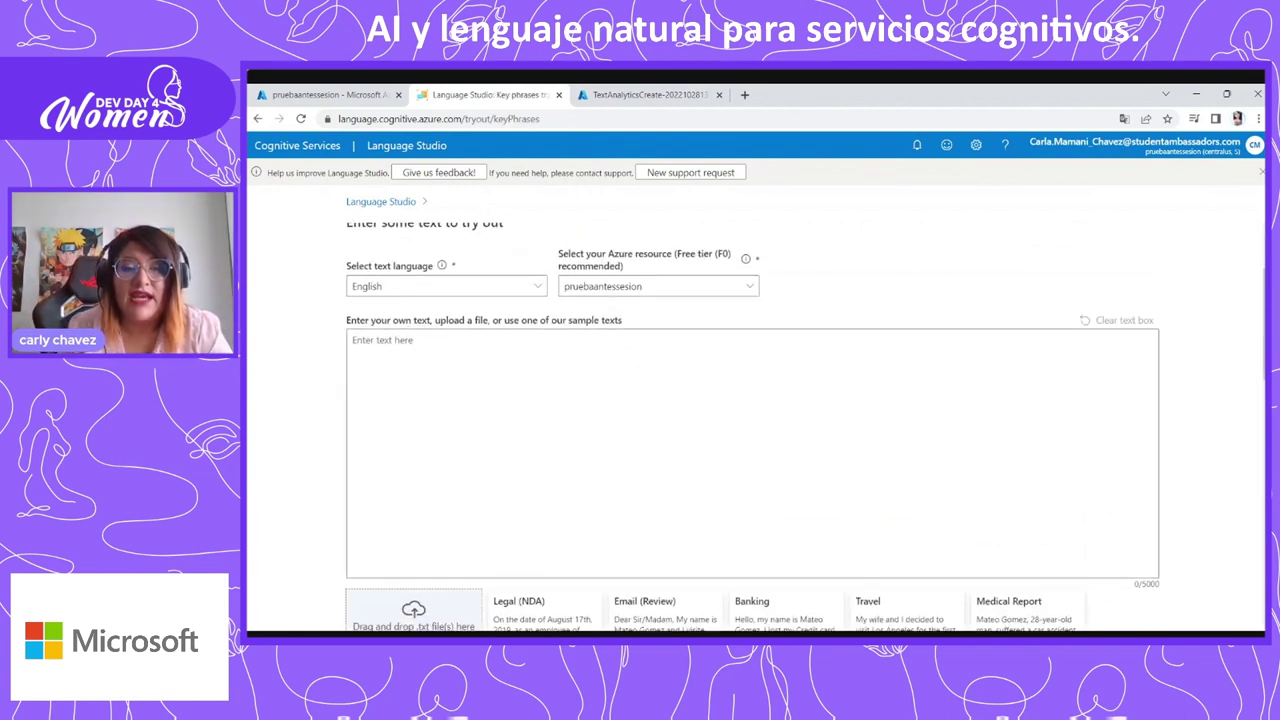
pyautogui.scroll(-6, 889, 437)
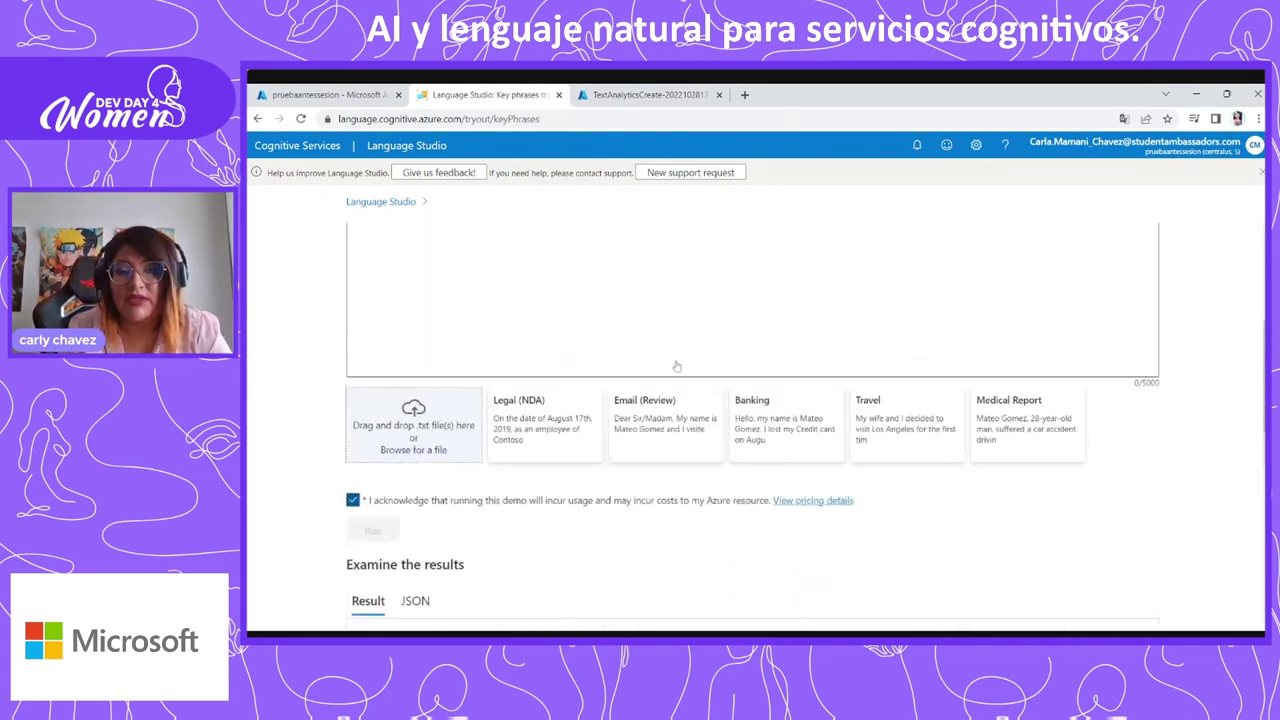
pyautogui.click(660, 430)
pyautogui.scroll(3, 660, 435)
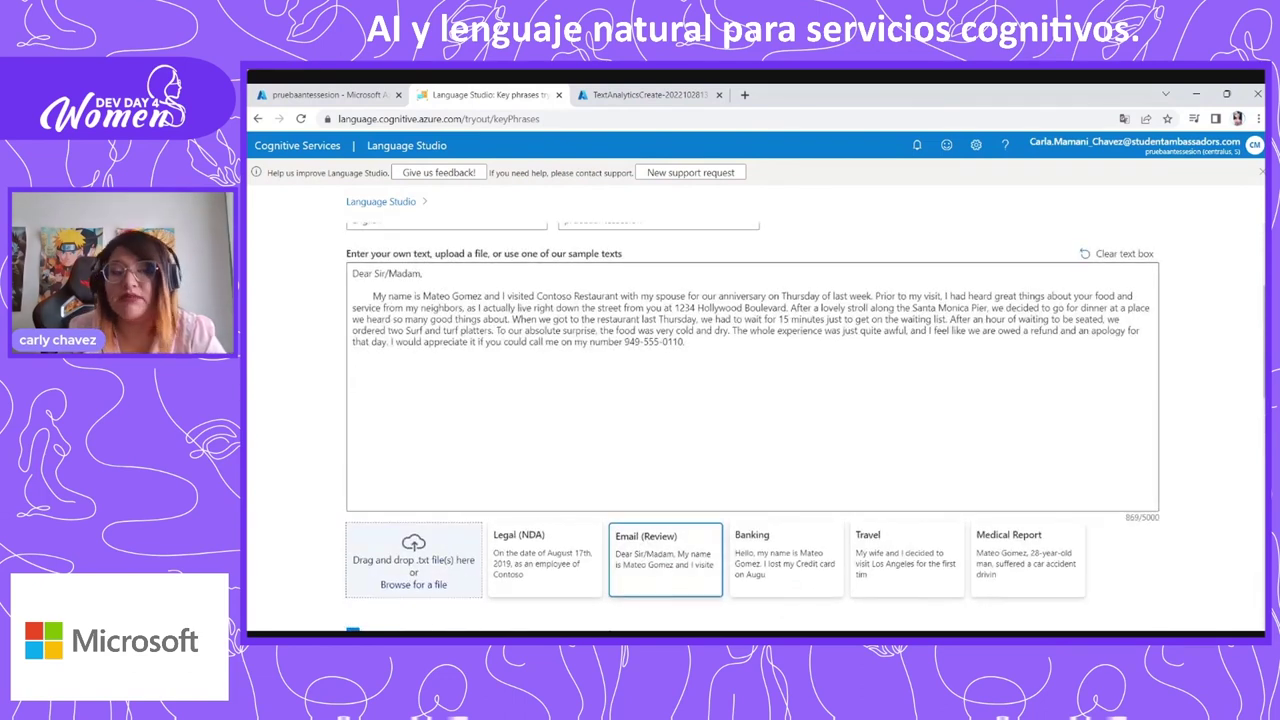
pyautogui.scroll(2, 447, 307)
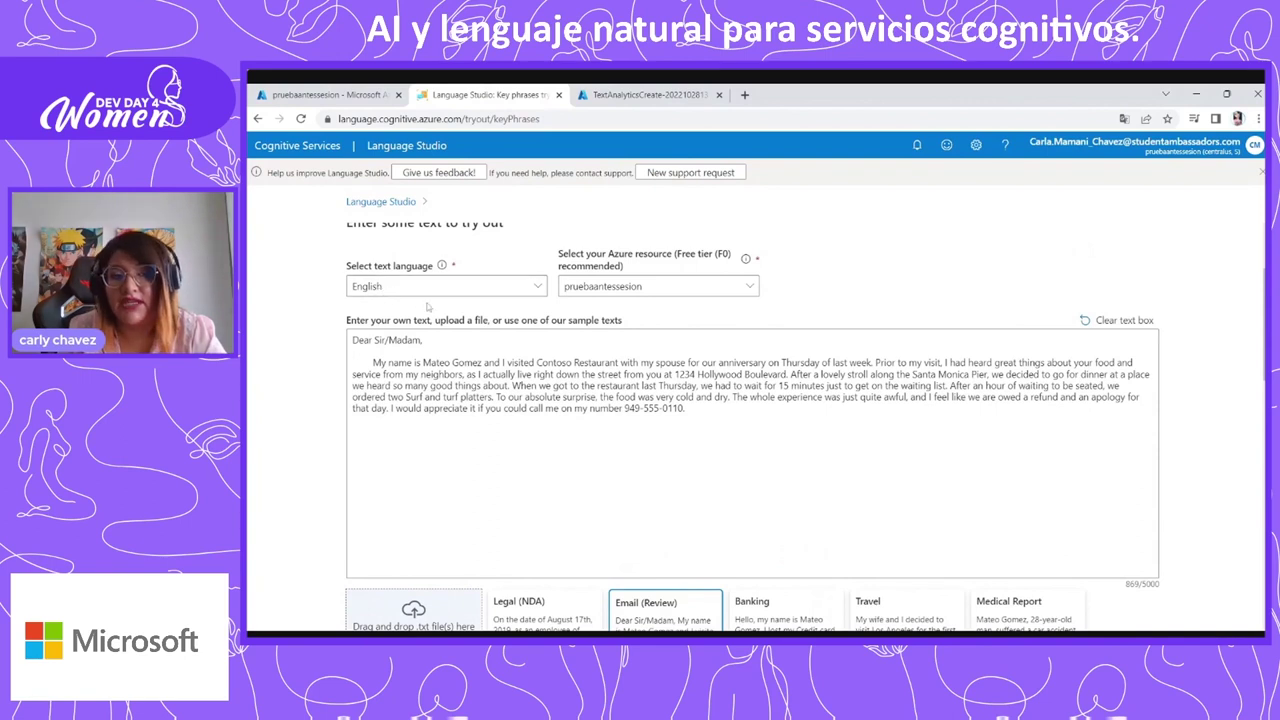
# Step: Select pruebaantessesion as the Azure resource and run key phrase extraction on the Email (Review) sample
pyautogui.click(642, 293)
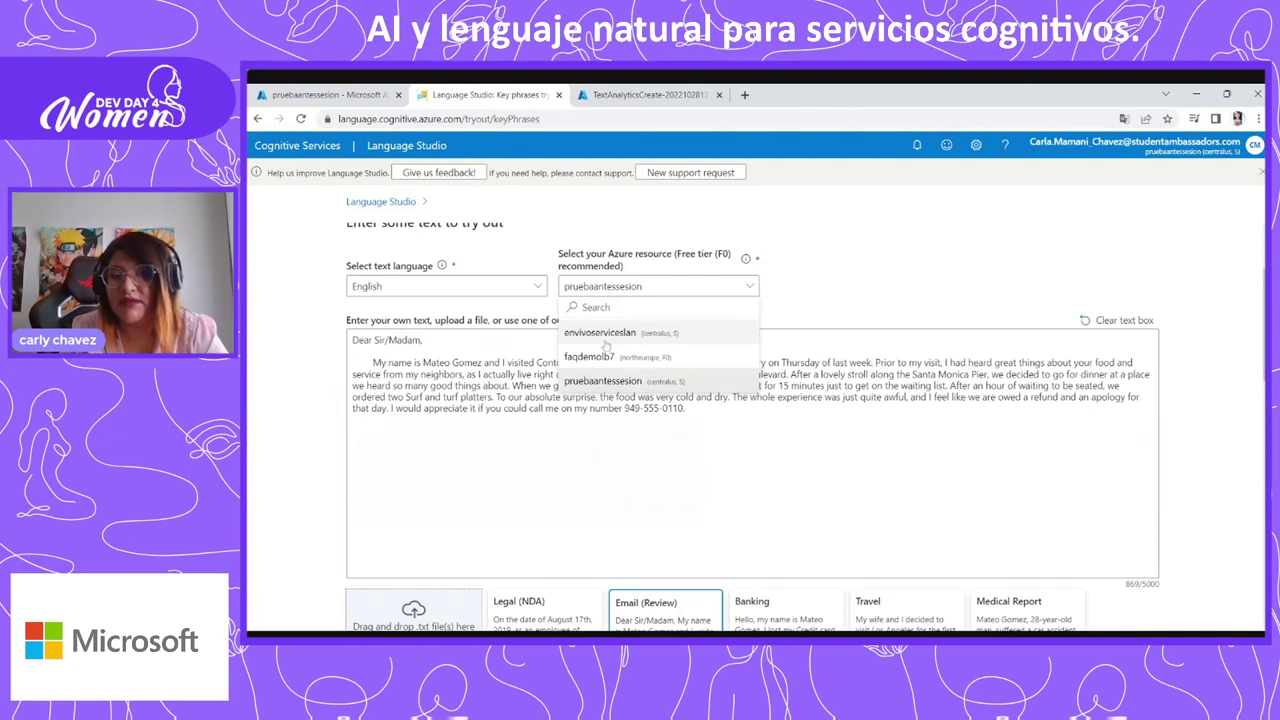
pyautogui.click(605, 381)
pyautogui.scroll(-3, 750, 430)
pyautogui.scroll(-1, 477, 450)
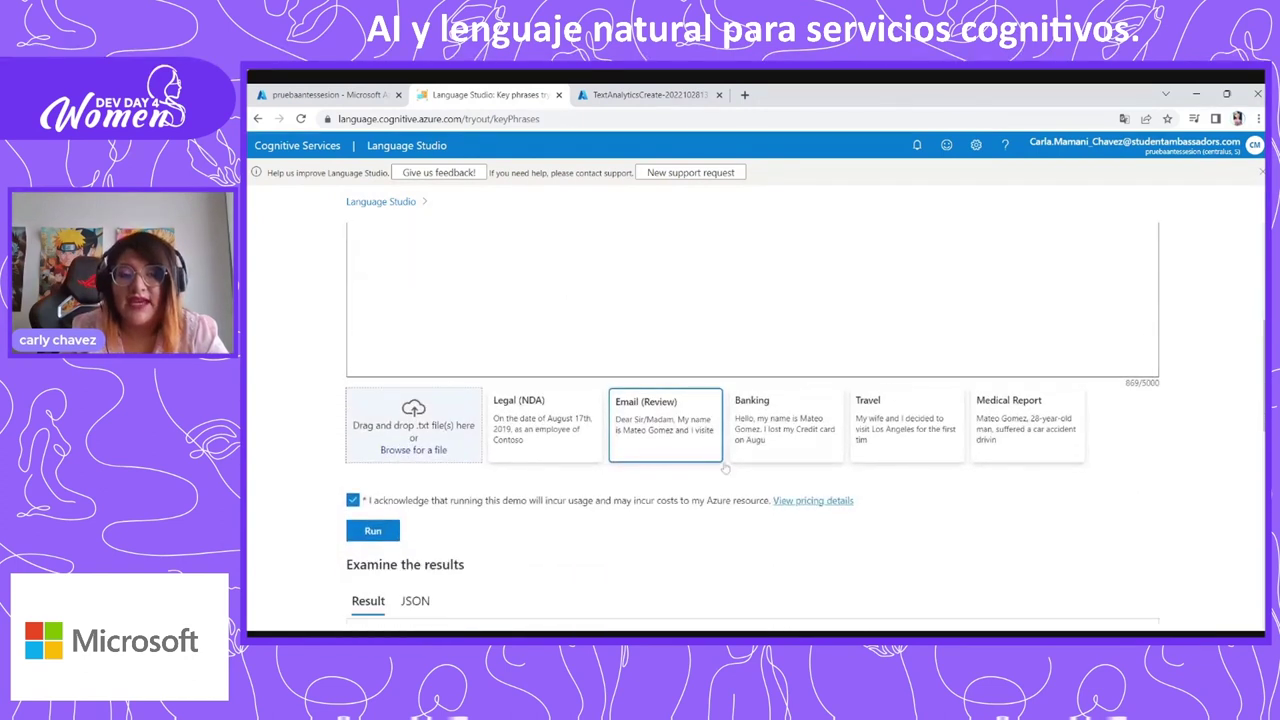
pyautogui.click(379, 535)
# Step: Examine the extracted key phrases and their annotations in the original text against the sample email entered
pyautogui.scroll(-3, 380, 538)
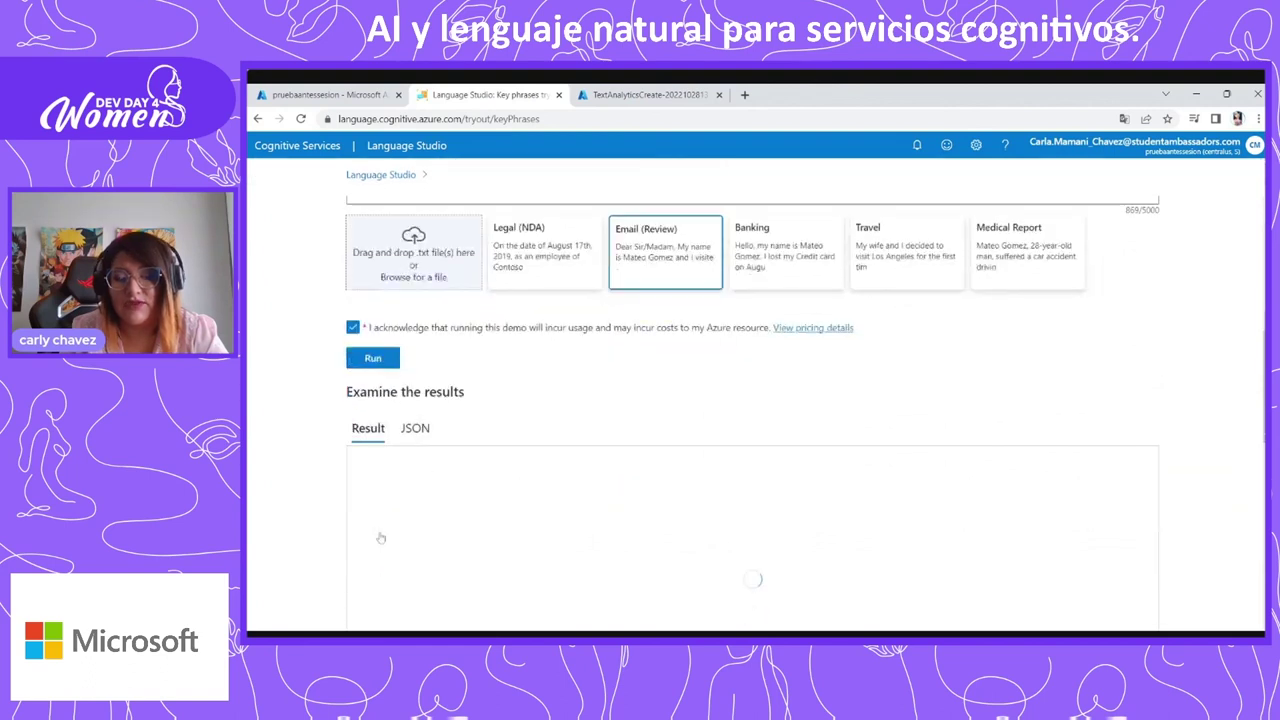
pyautogui.scroll(-1, 380, 538)
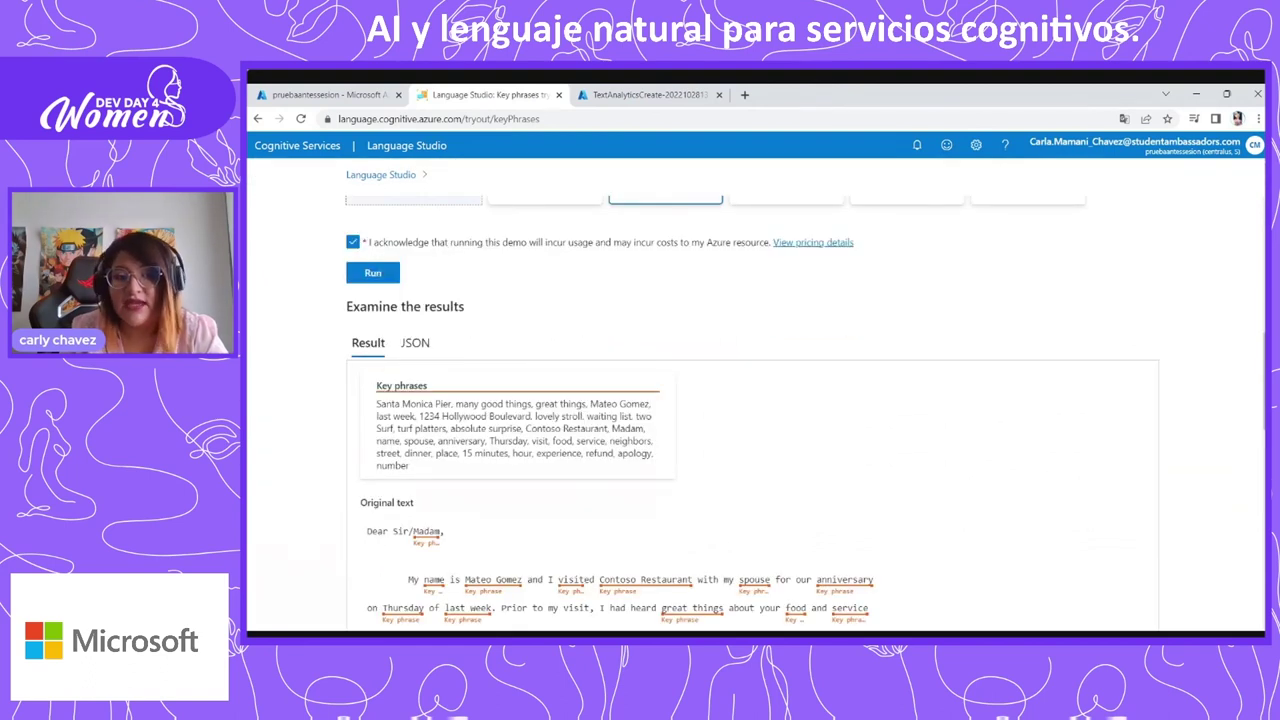
pyautogui.scroll(4, 752, 410)
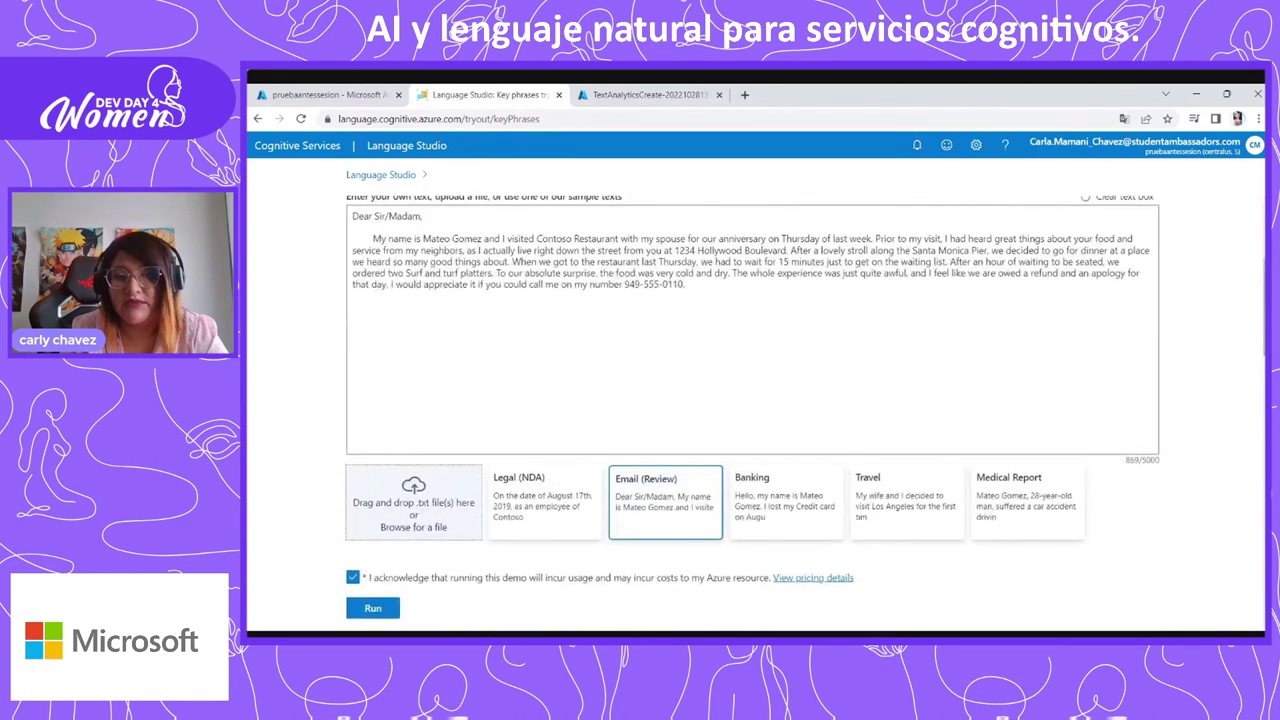
pyautogui.scroll(-4, 497, 391)
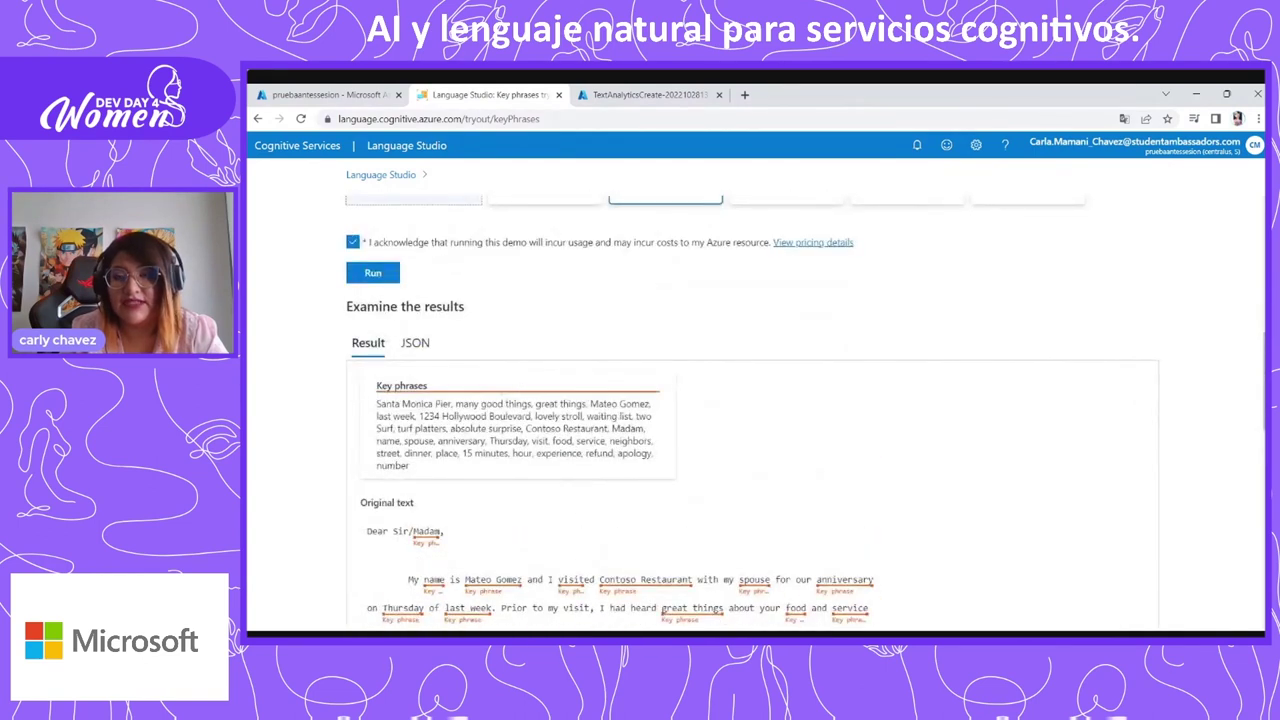
pyautogui.scroll(-4, 752, 410)
pyautogui.scroll(1, 428, 271)
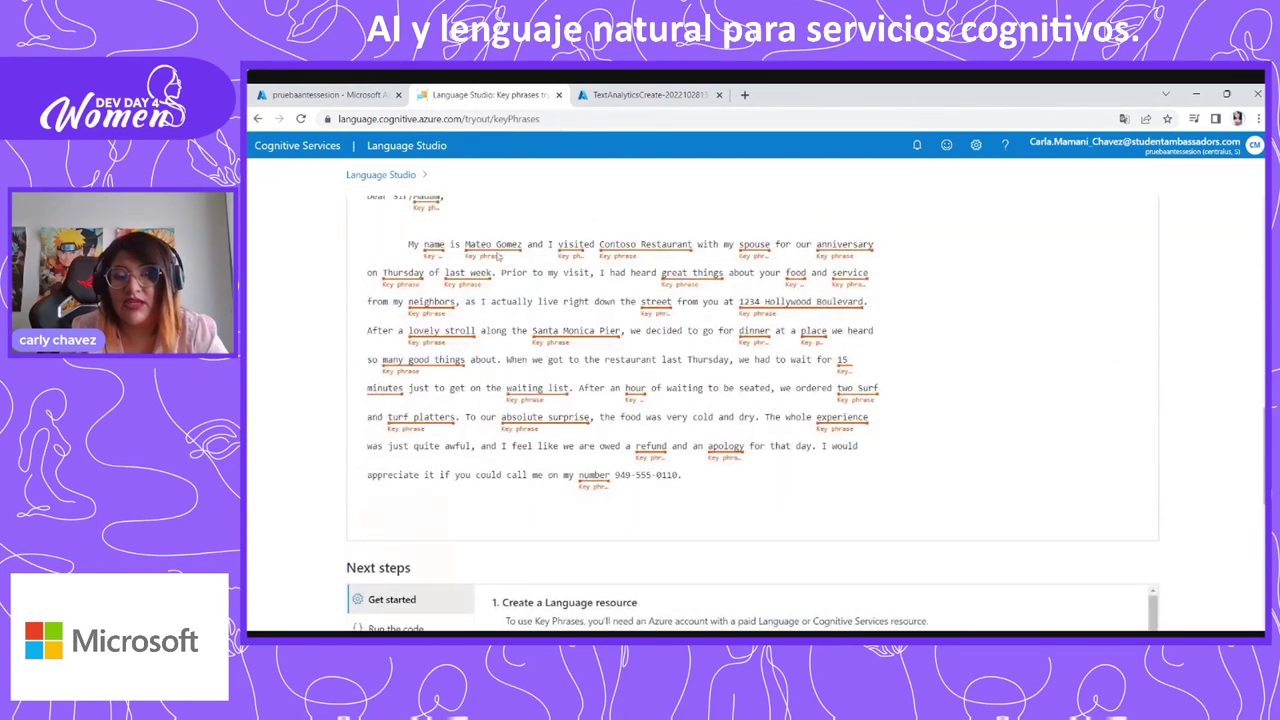